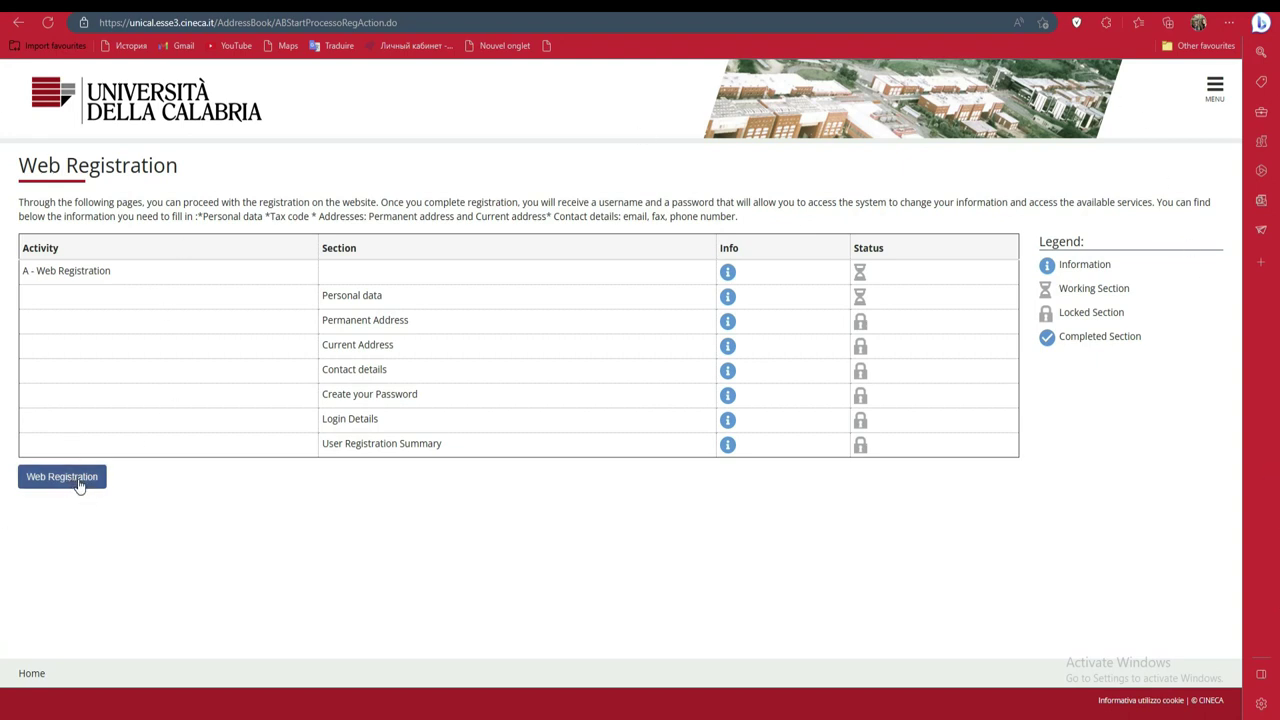
Start Web Registration from the Registration area of the site menu.
left_click(1214, 86)
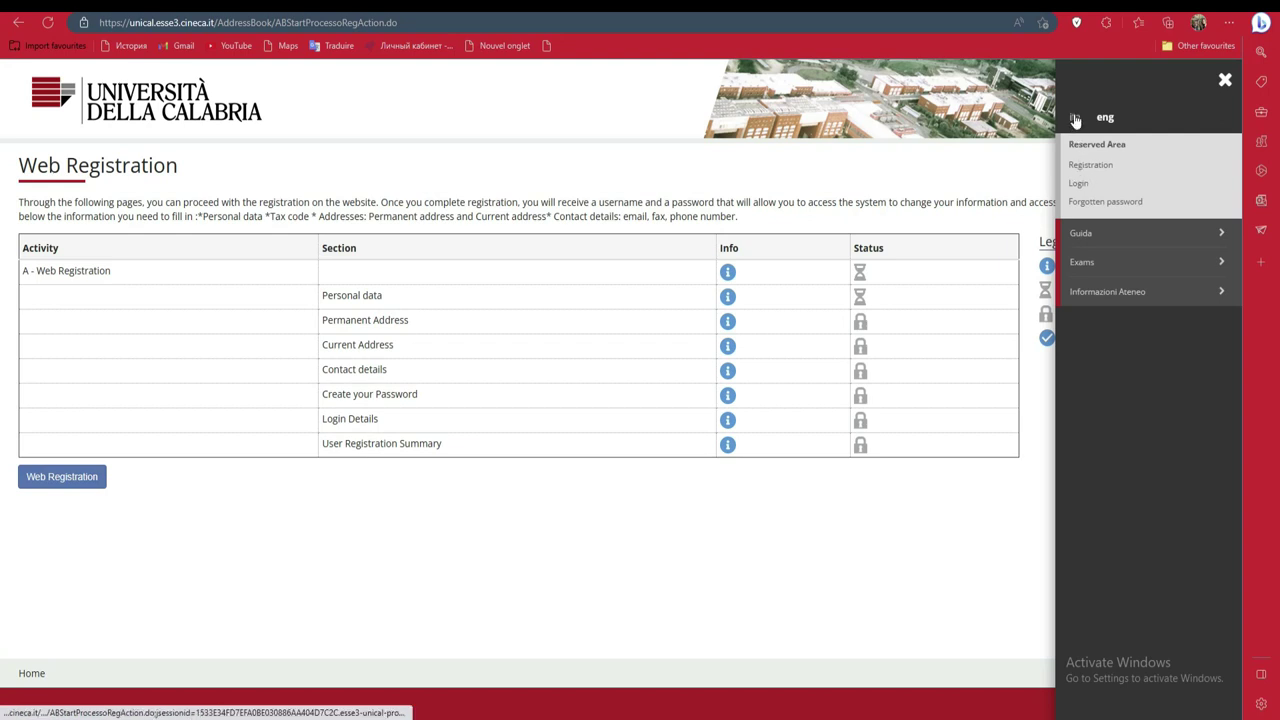
left_click(1086, 168)
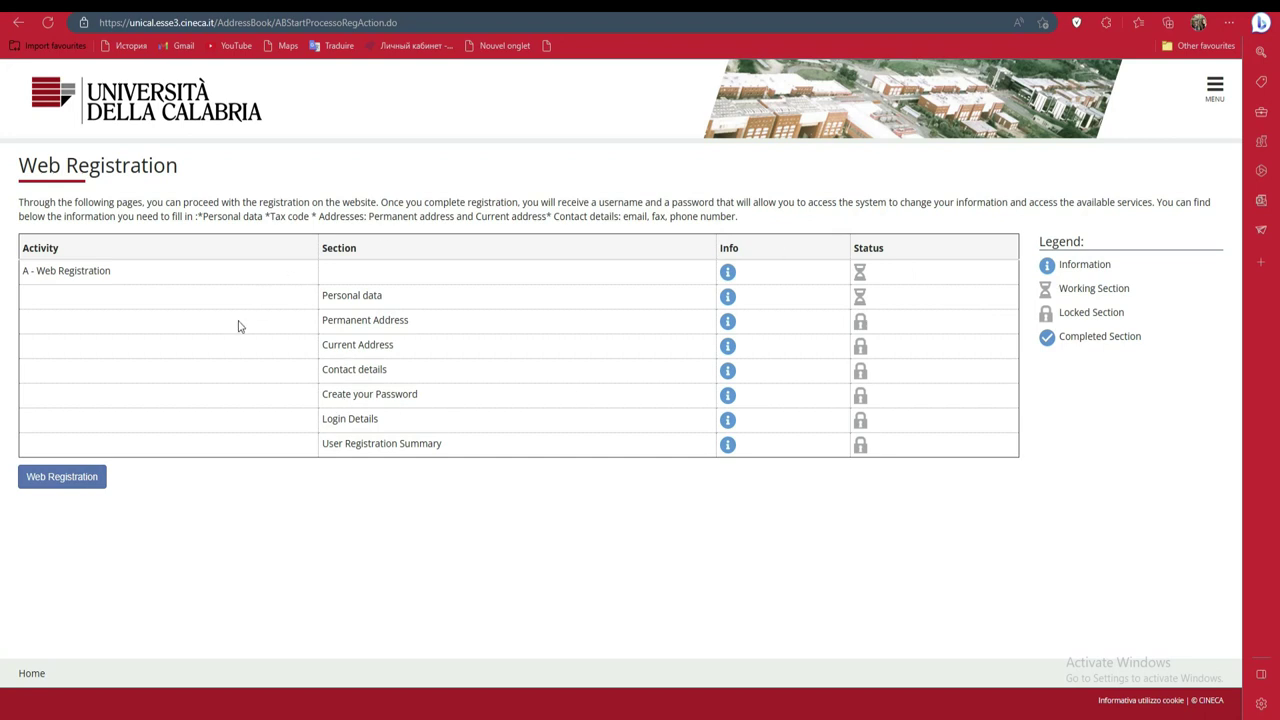
left_click(62, 477)
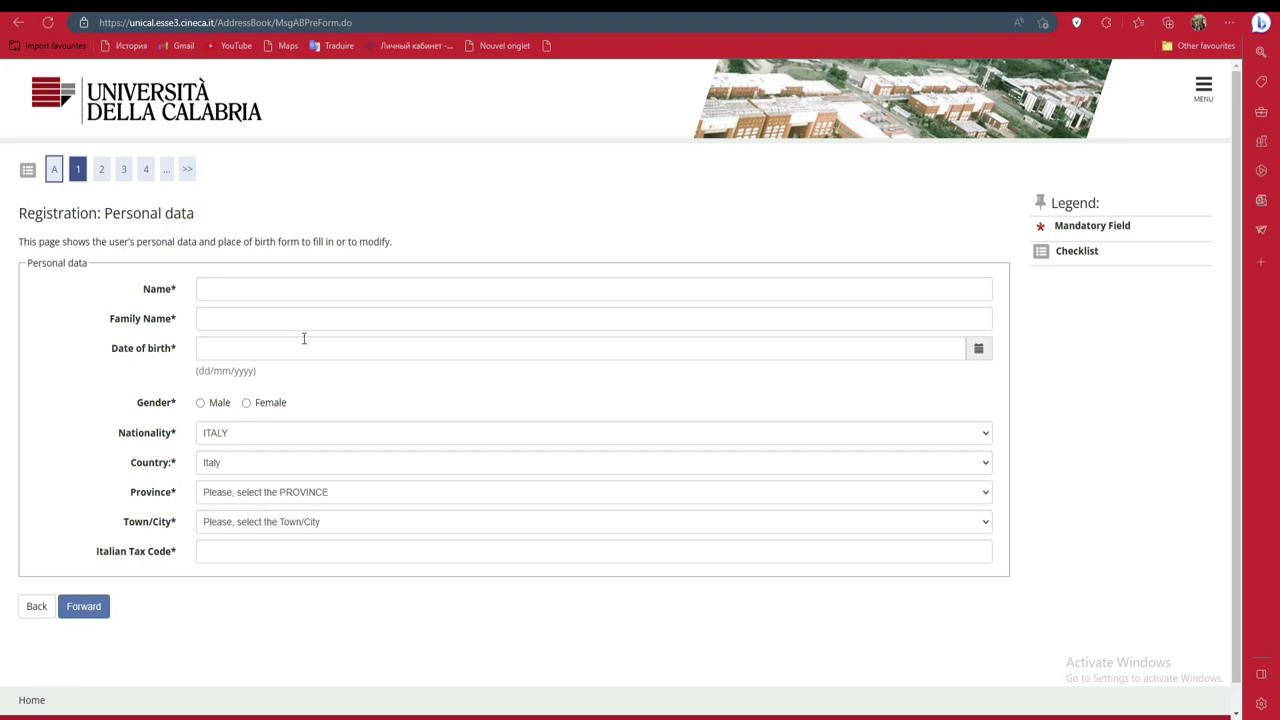
Enter the student's first name and family name in the Name and Family Name fields.
left_click(288, 289)
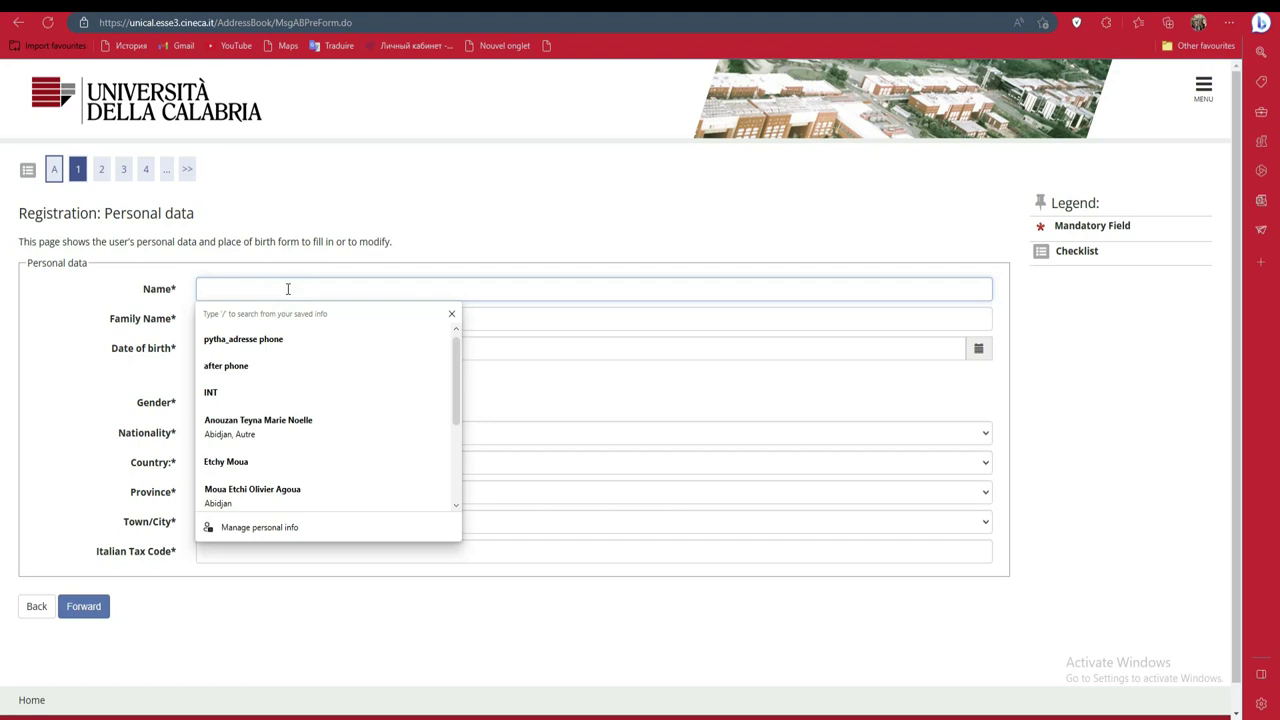
type("gil")
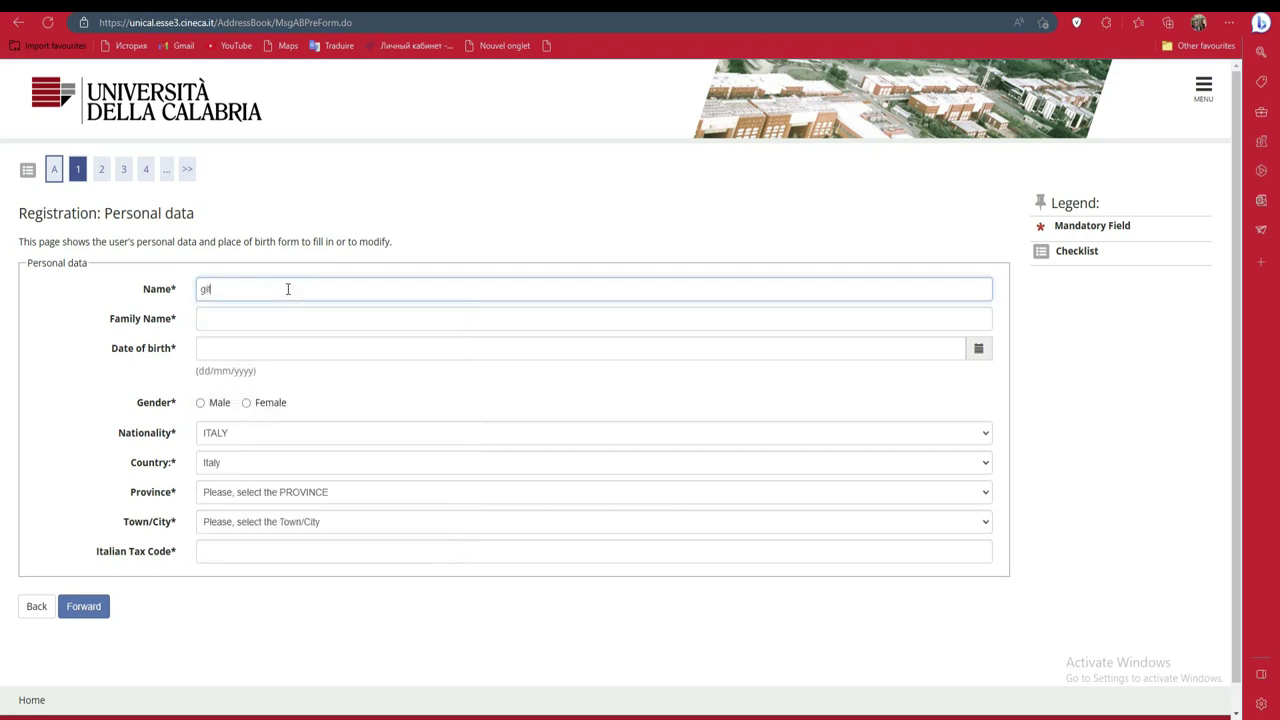
key("Return")
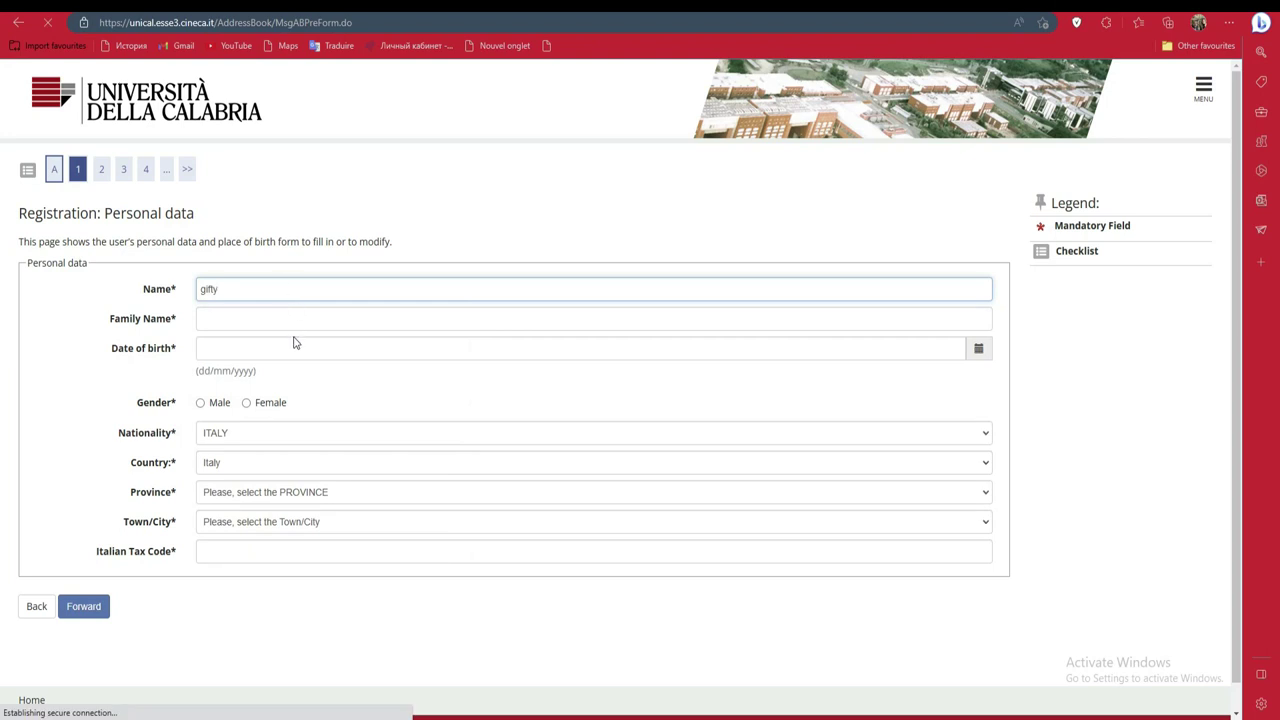
left_click(298, 318)
left_click(299, 318)
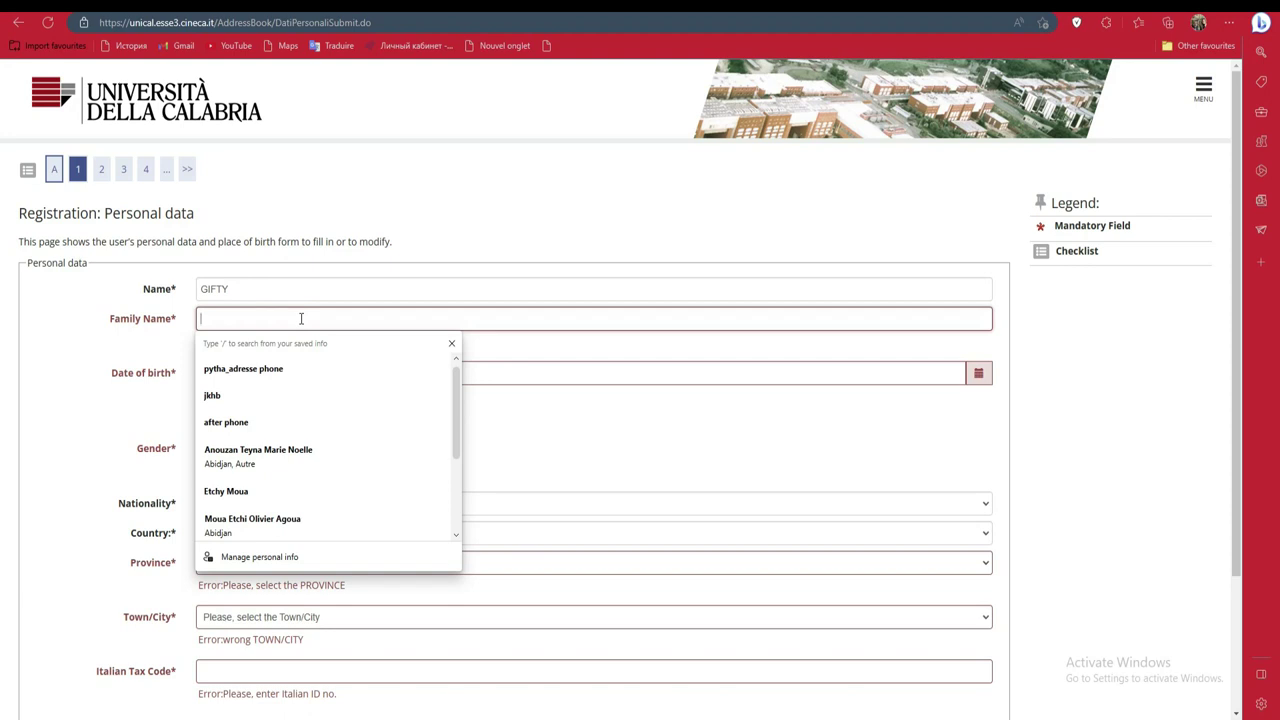
type("kertf")
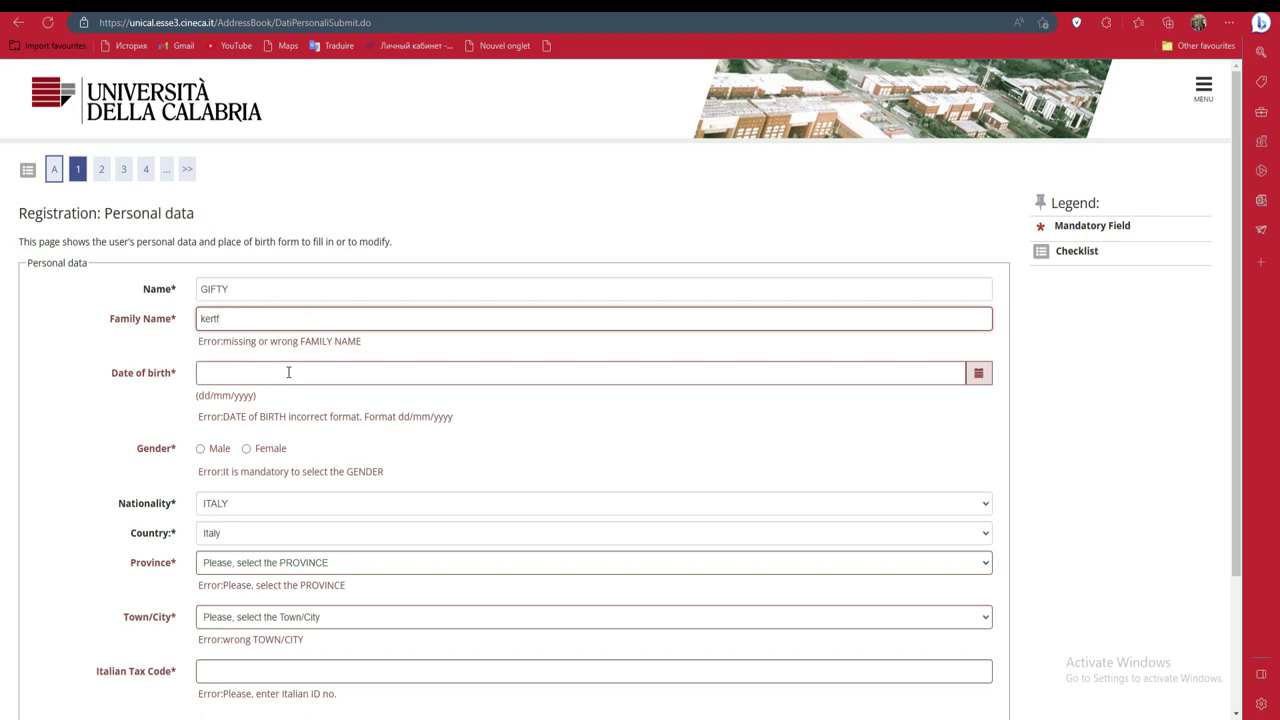
left_click(288, 372)
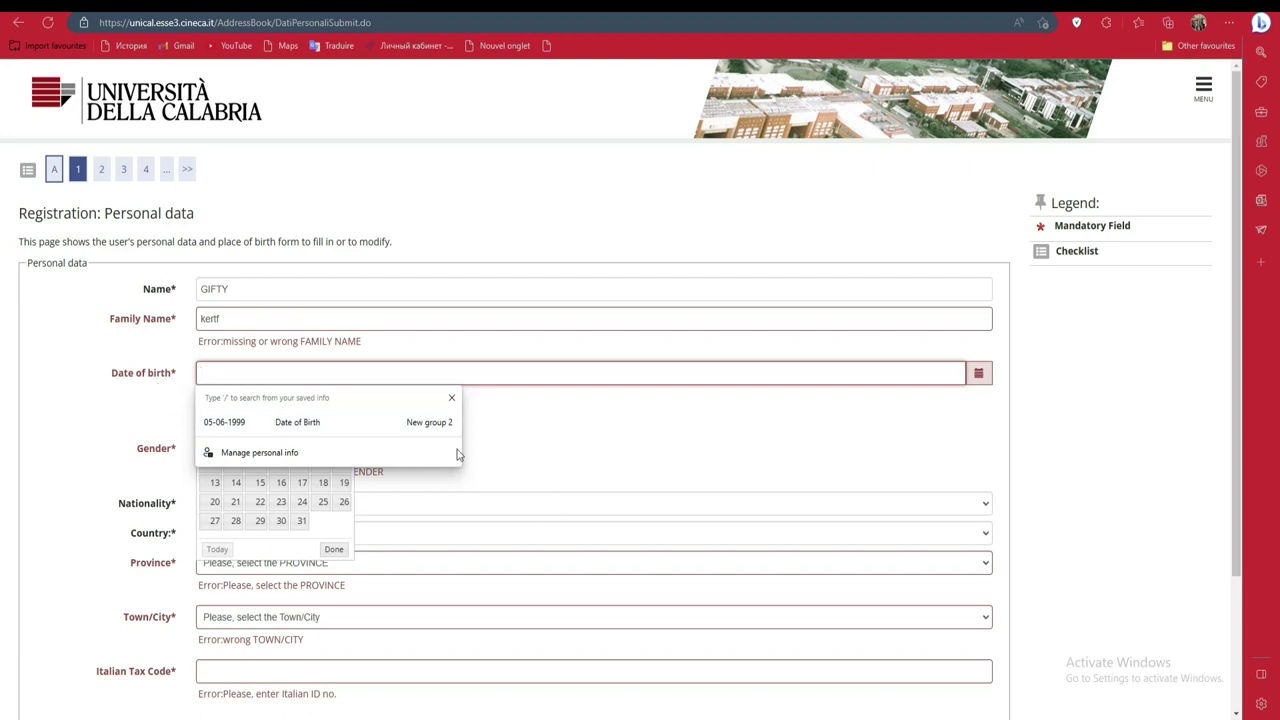
Set the date of birth to 7 March 2001 with the date picker.
left_click(451, 398)
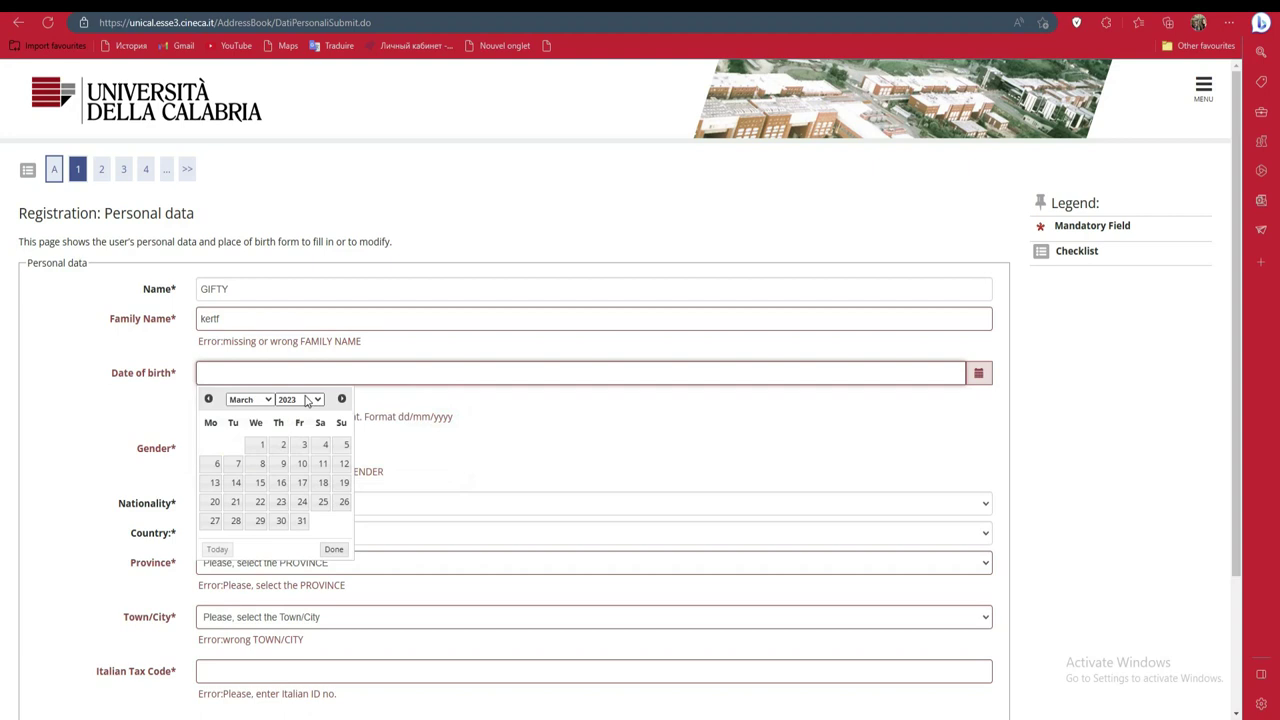
left_click(307, 399)
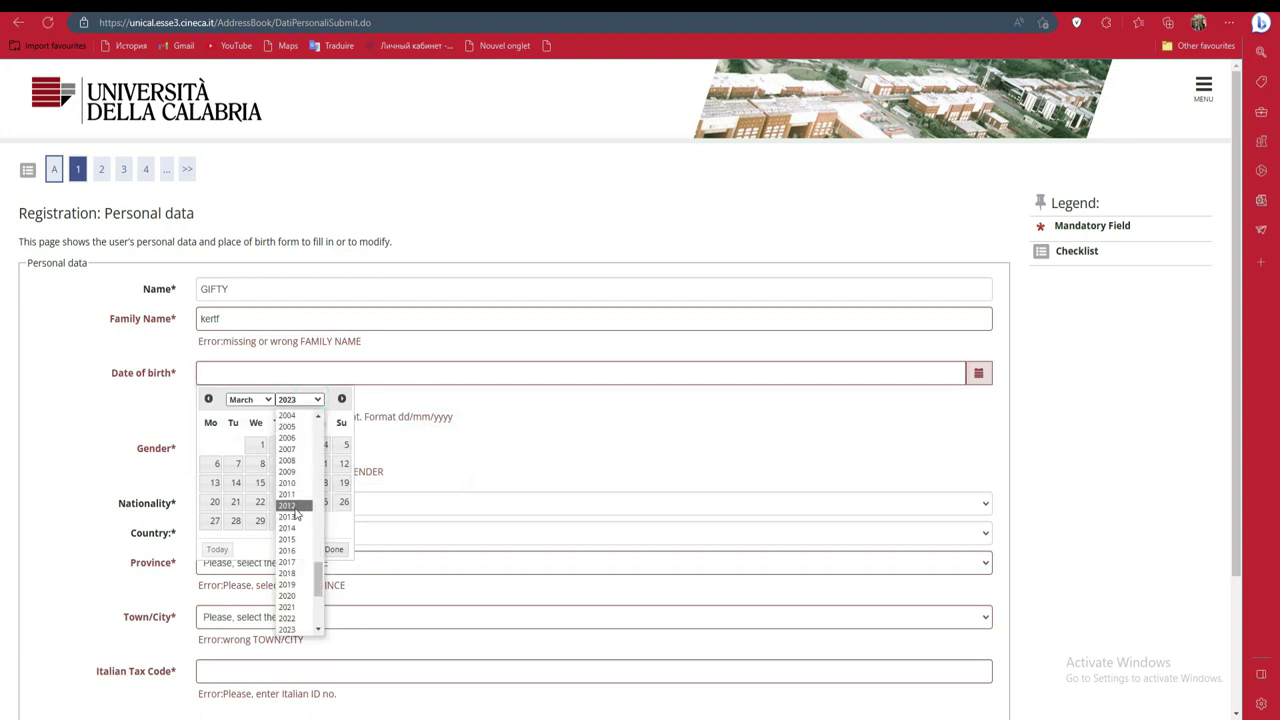
scroll(290, 450, "up", 1)
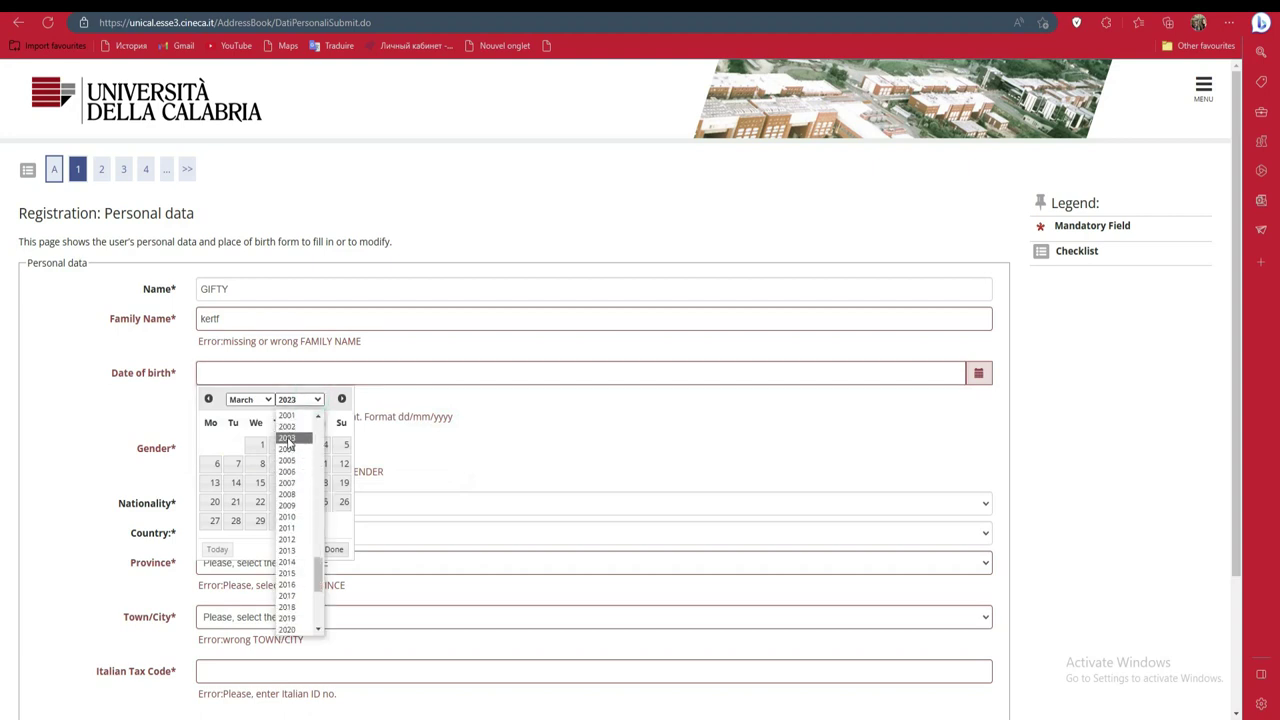
left_click(287, 415)
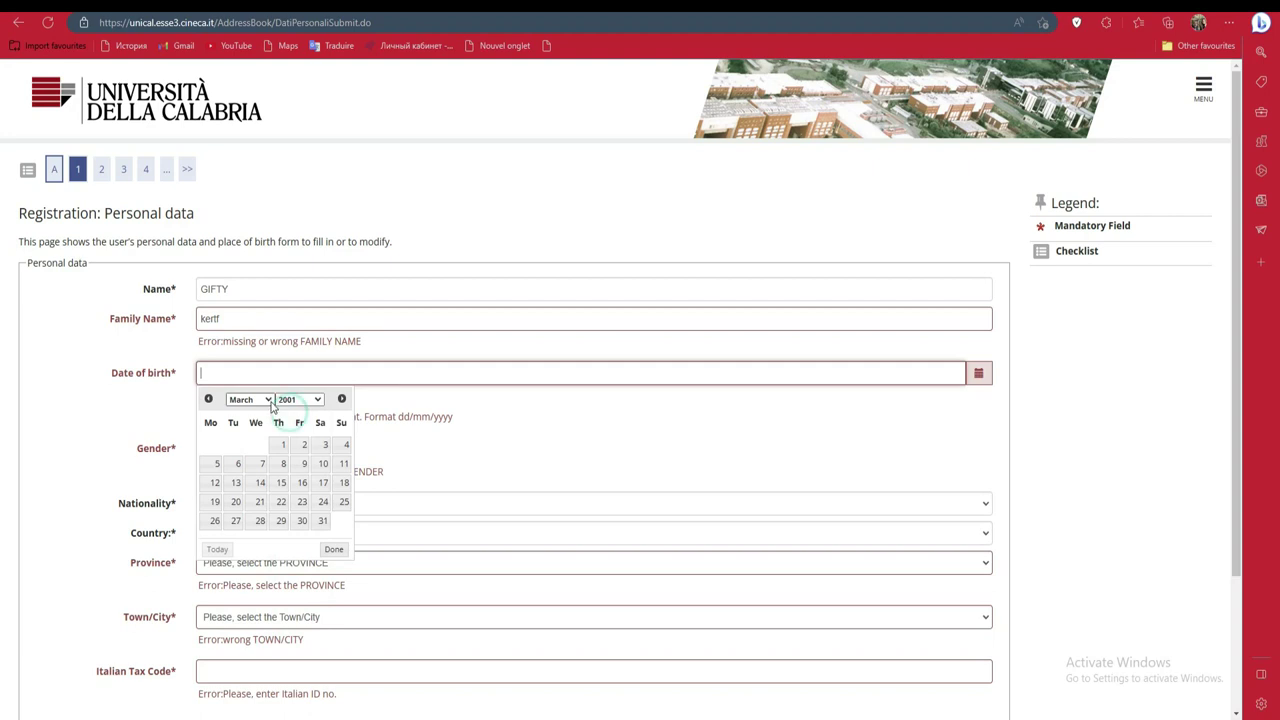
left_click(261, 464)
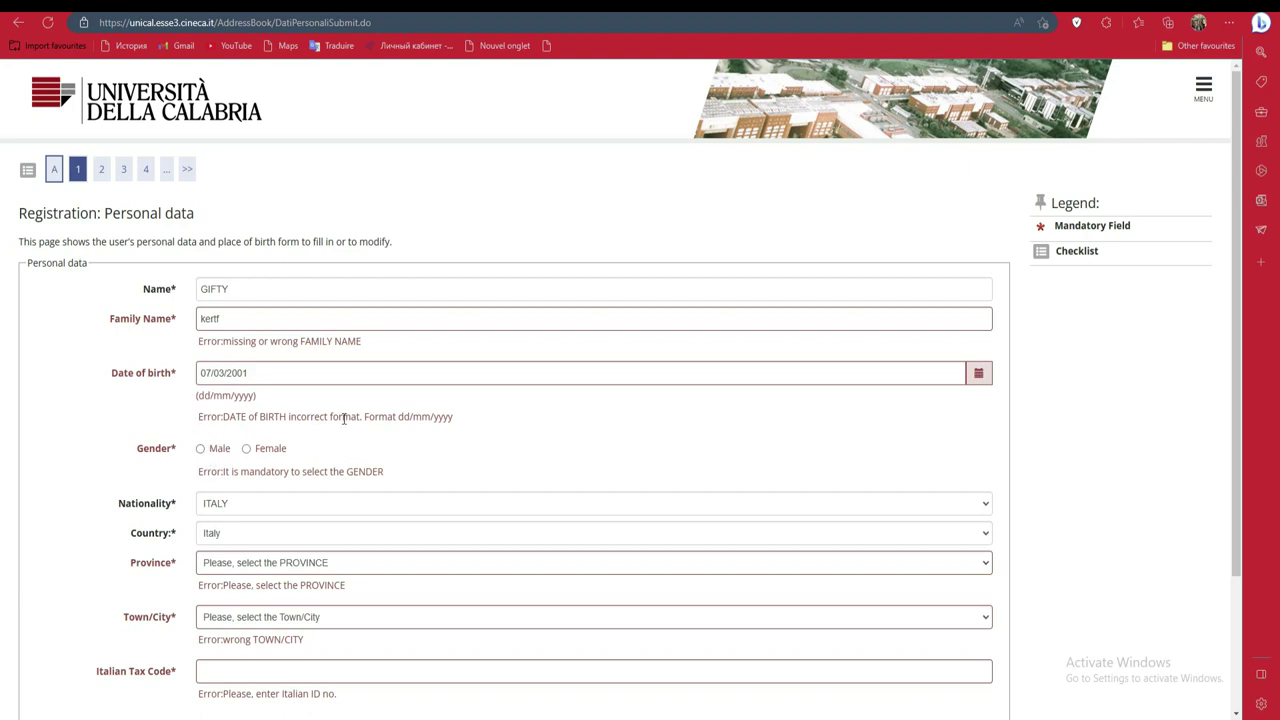
Select the date format error message, then clear the selection.
left_click_drag(455, 423, 195, 428)
left_click(194, 428)
left_click(473, 423)
Choose Male as gender and pick COTE D'IVOIRE from the Nationality list.
left_click(200, 449)
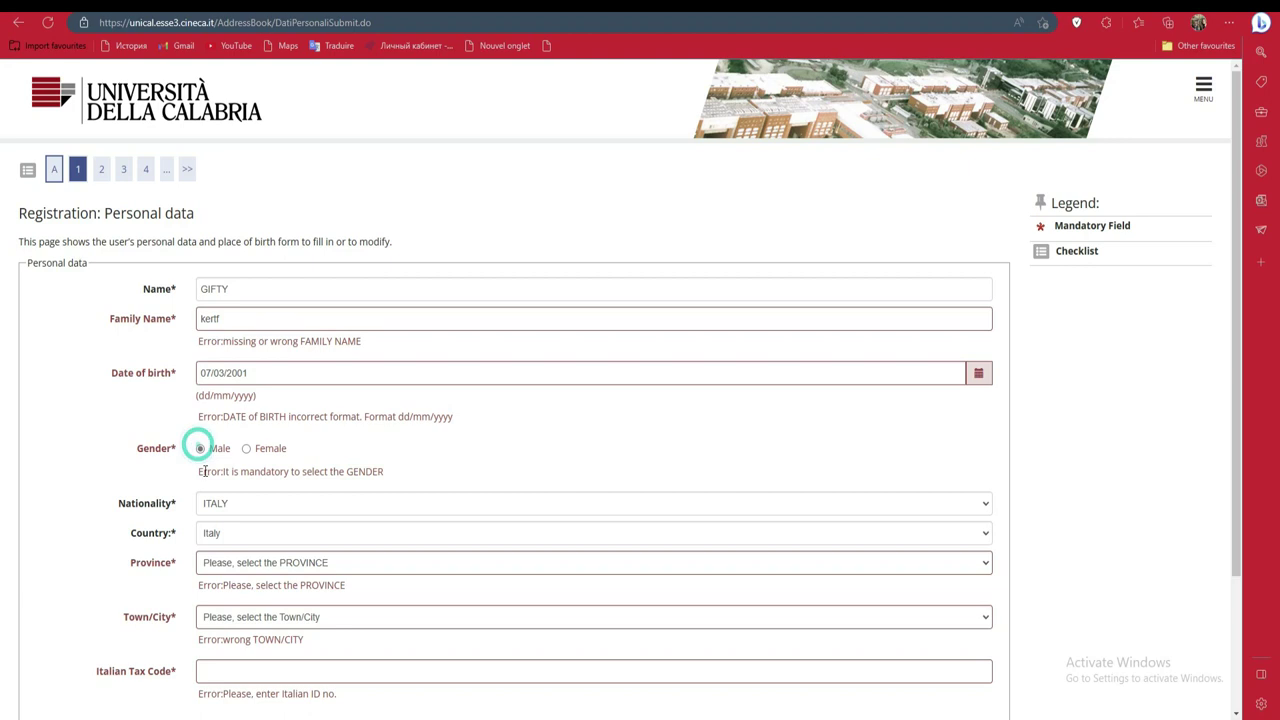
left_click(264, 507)
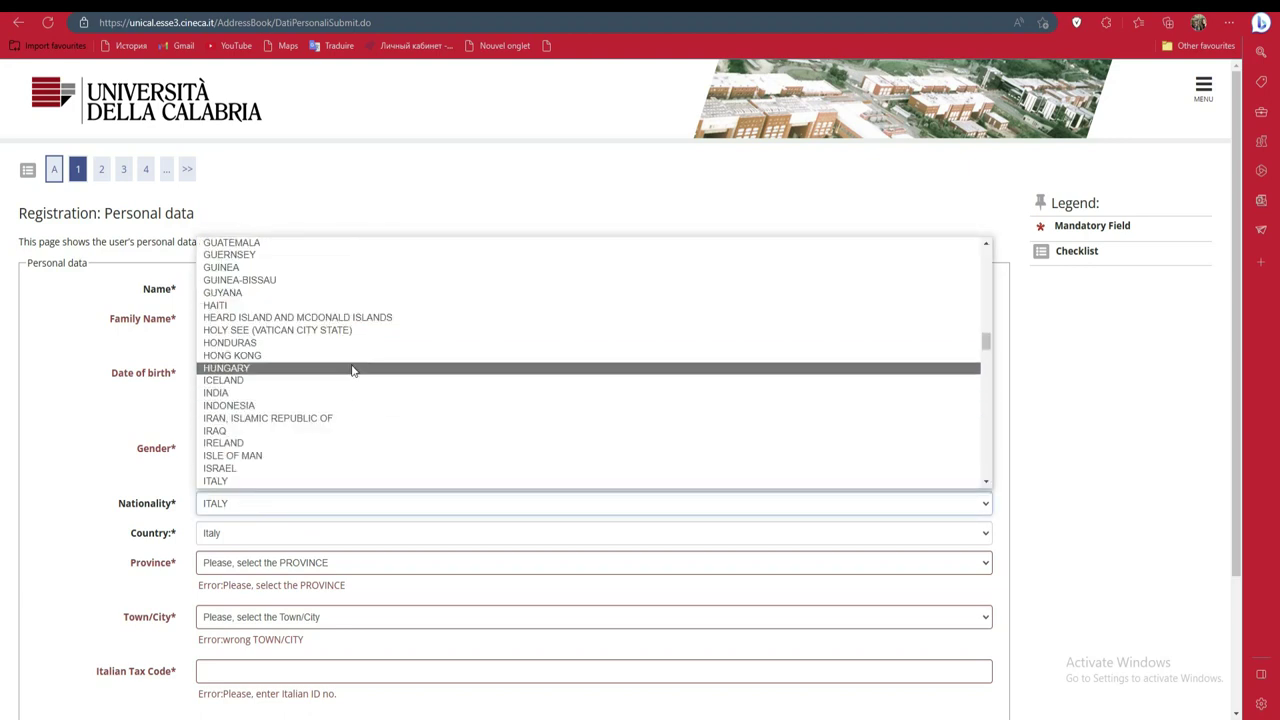
scroll(365, 350, "down", 3)
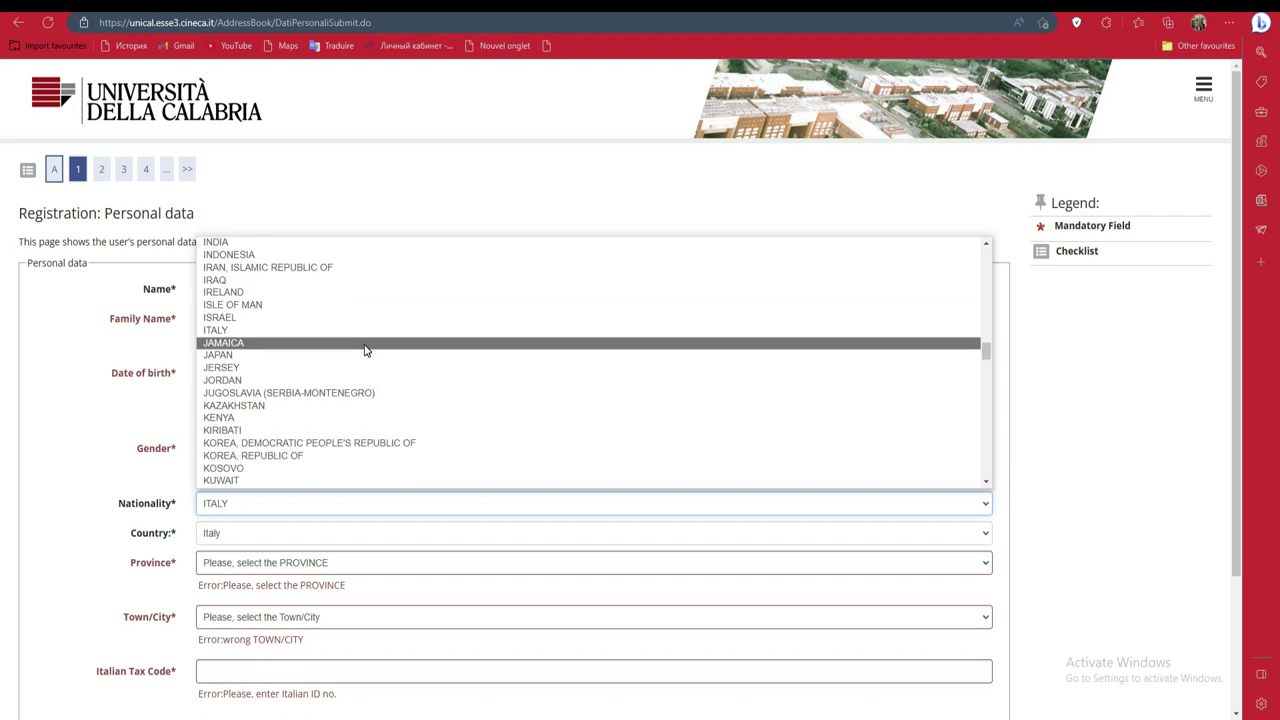
scroll(365, 350, "down", 4)
scroll(395, 366, "up", 8)
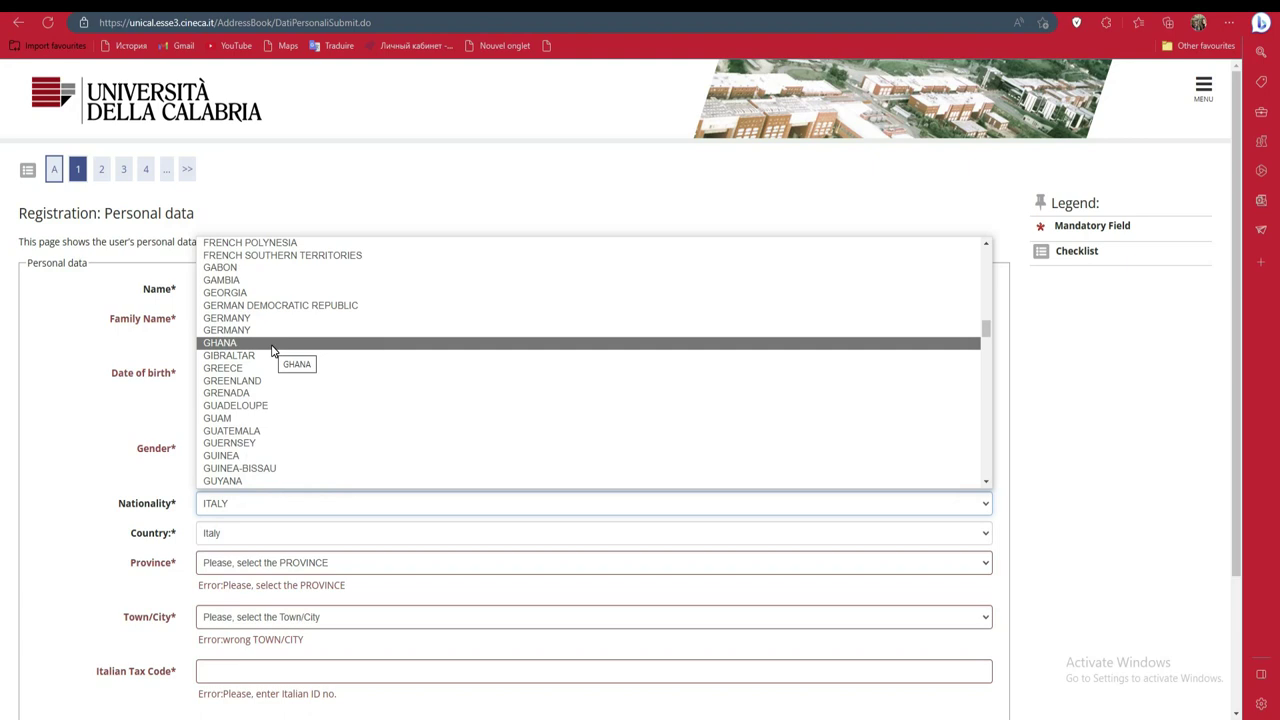
scroll(360, 383, "up", 5)
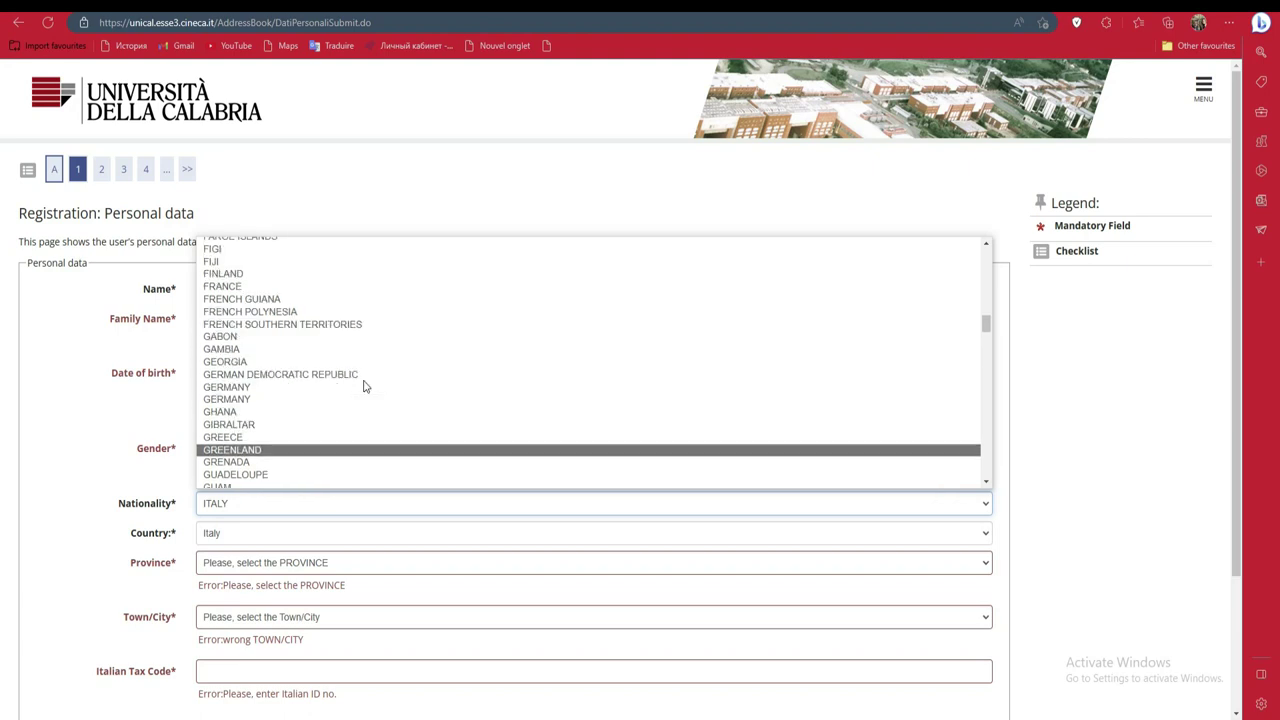
scroll(357, 381, "up", 5)
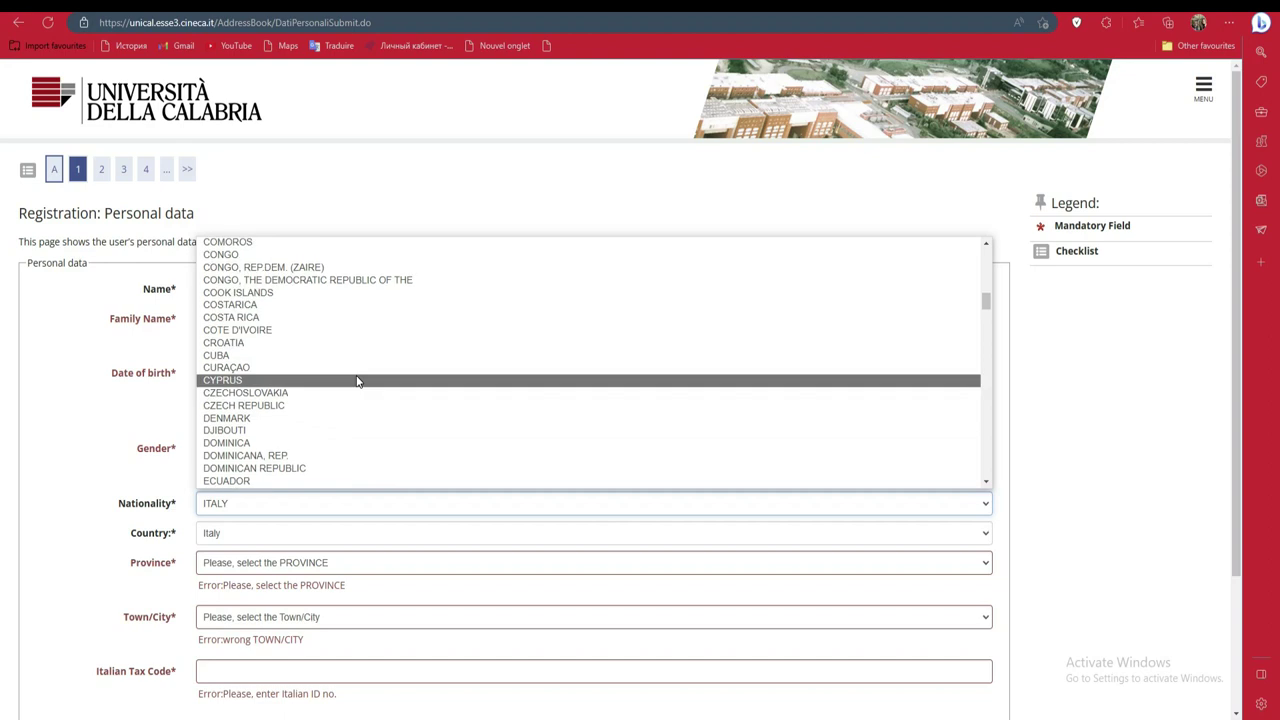
left_click(228, 330)
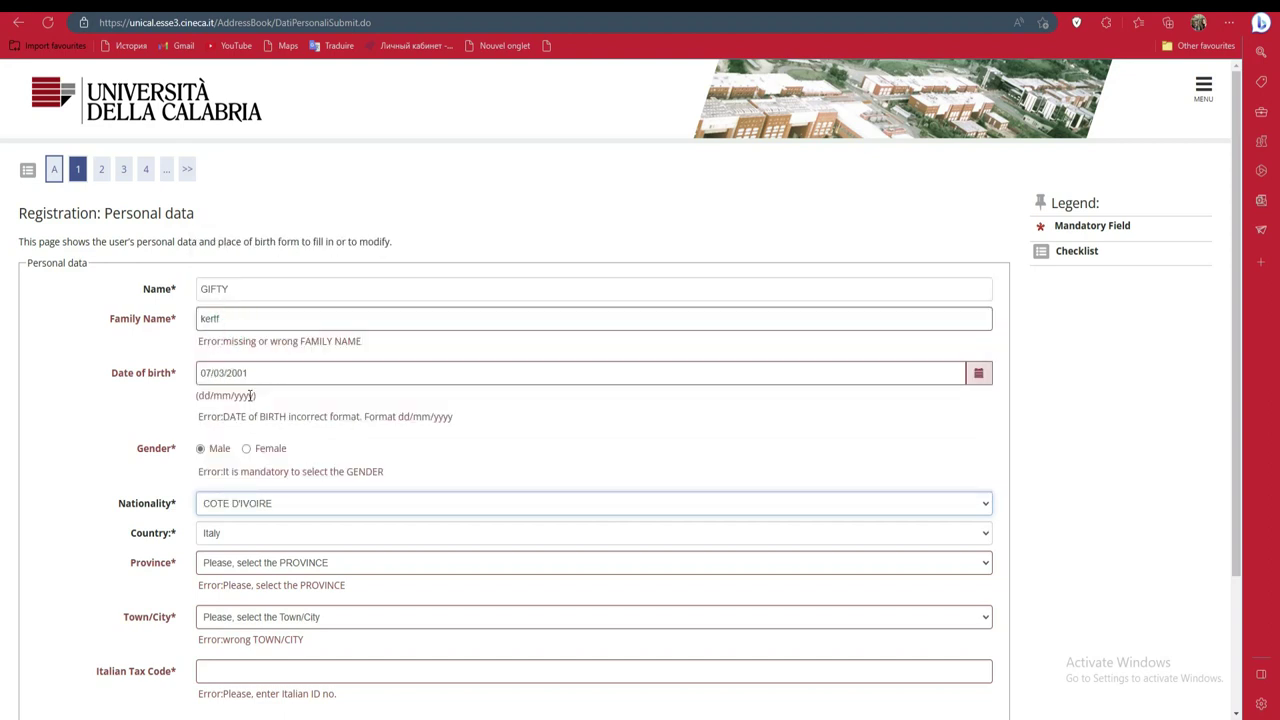
Pick Ivory Coast from the Country of birth dropdown.
left_click(322, 534)
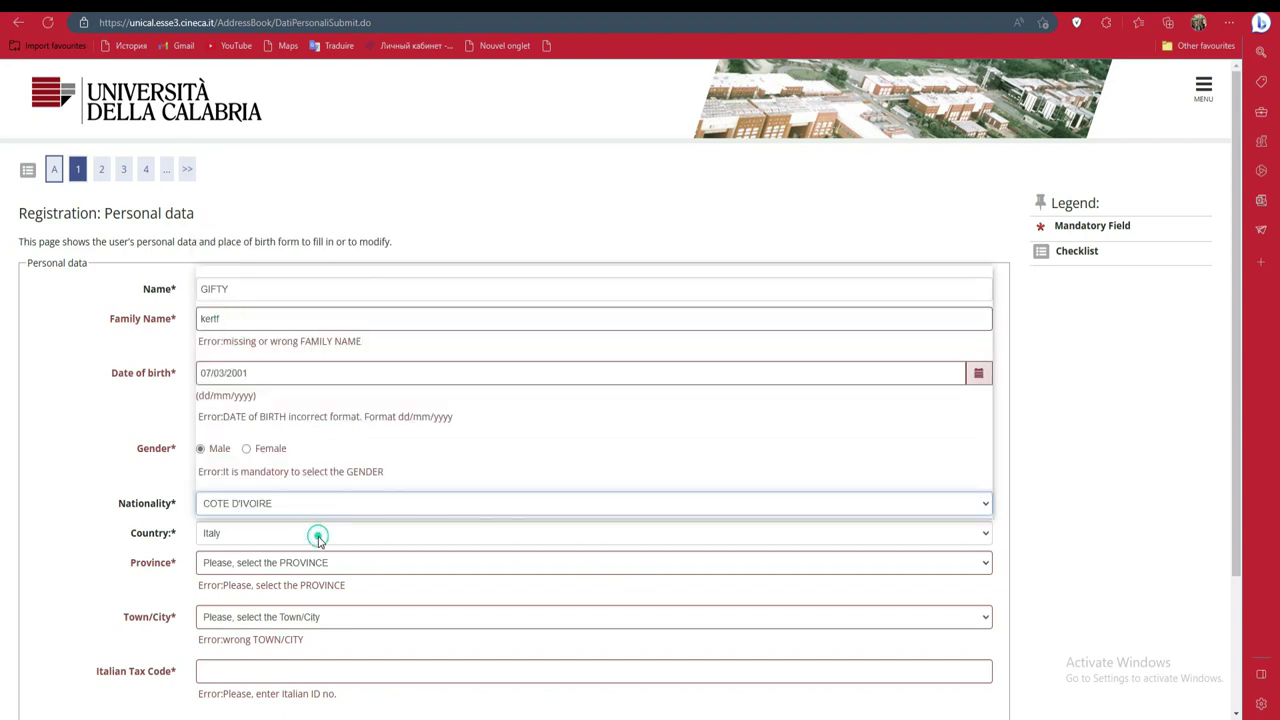
scroll(334, 403, "up", 4)
scroll(334, 403, "up", 10)
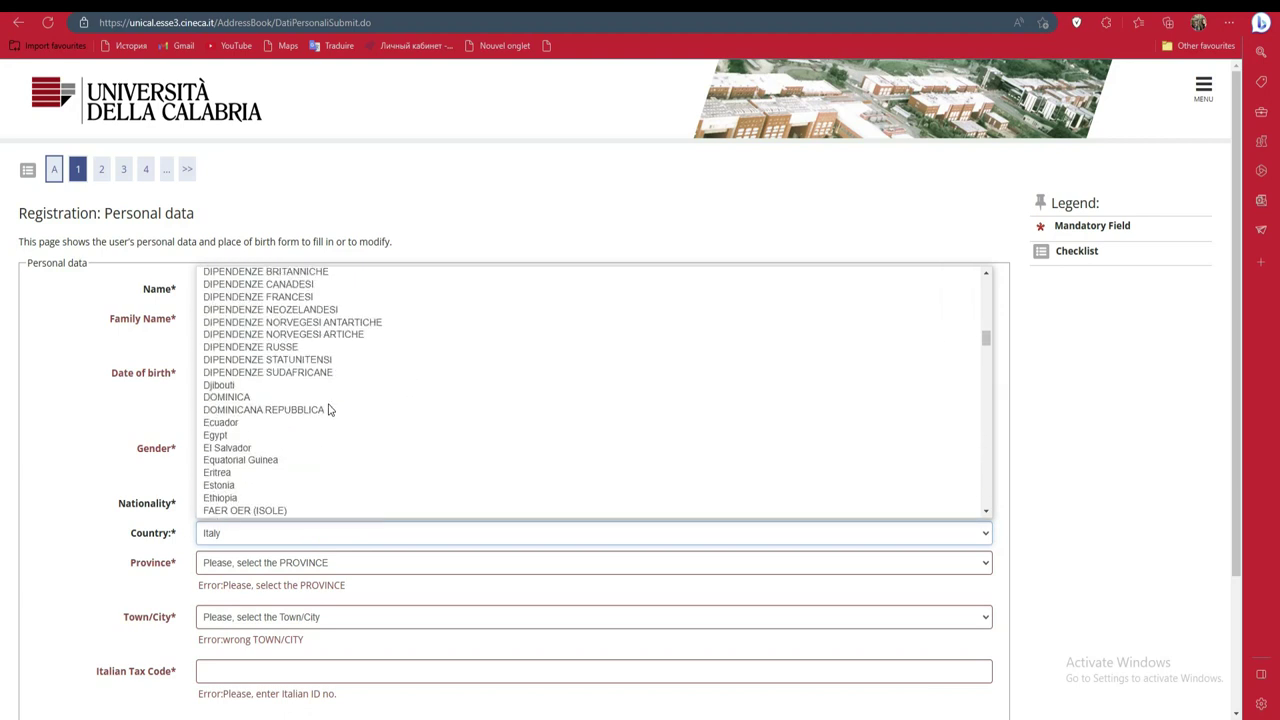
scroll(329, 410, "up", 5)
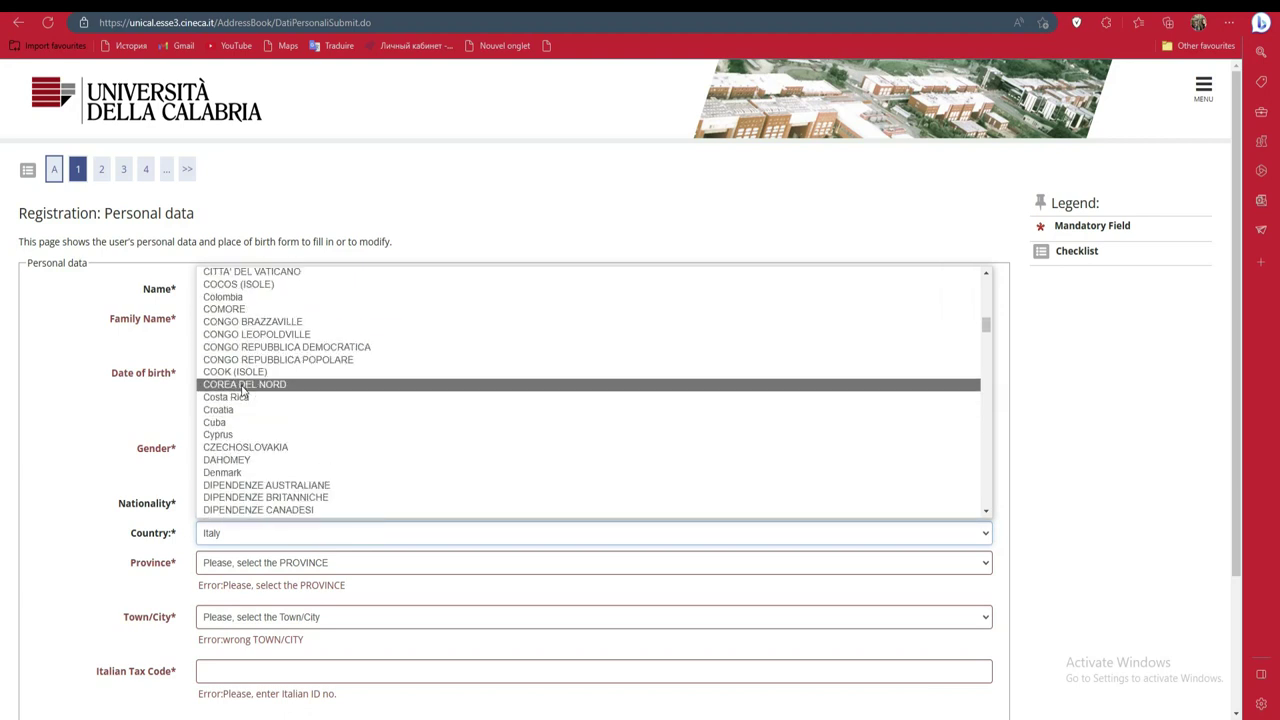
scroll(332, 398, "up", 2)
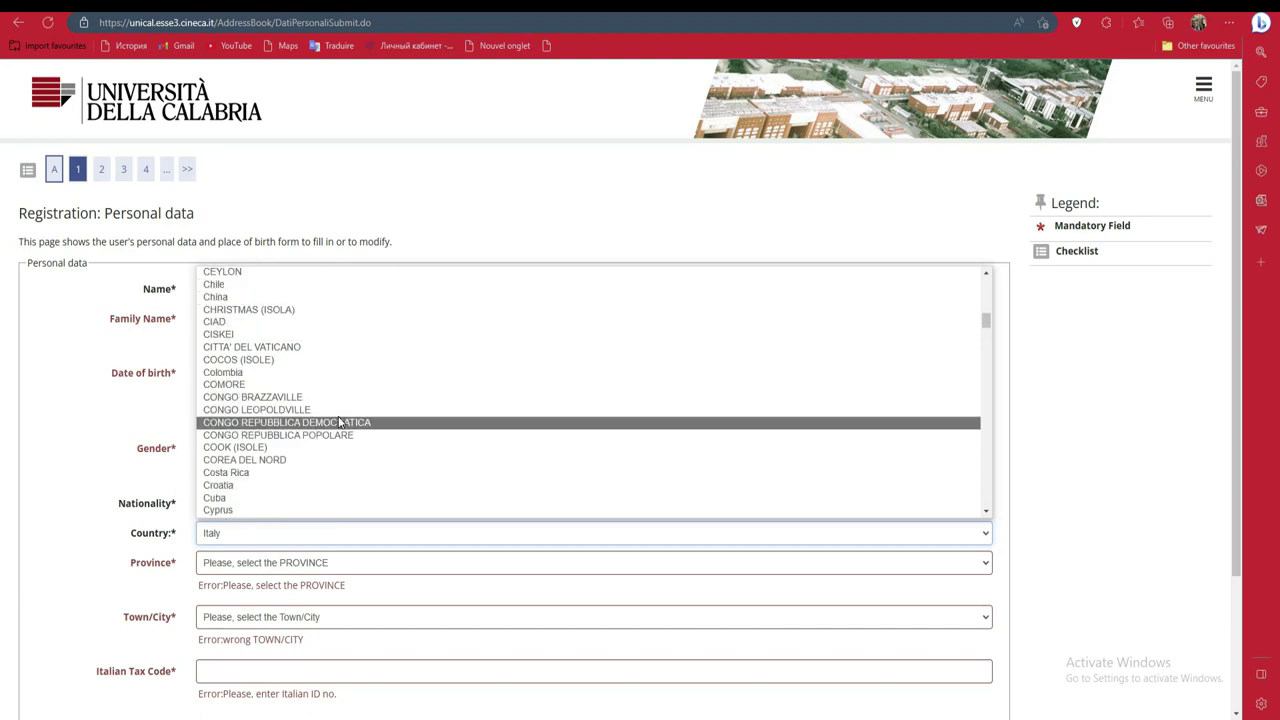
scroll(338, 420, "up", 7)
scroll(338, 420, "down", 9)
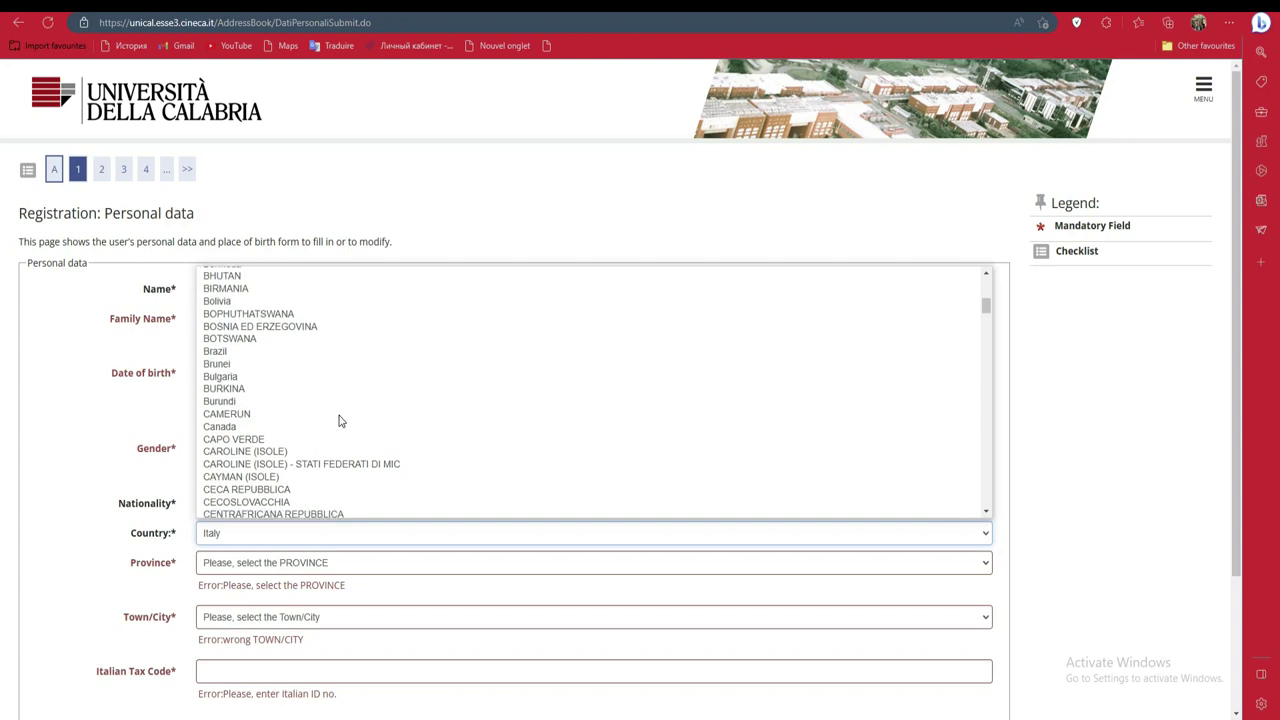
scroll(338, 420, "down", 1)
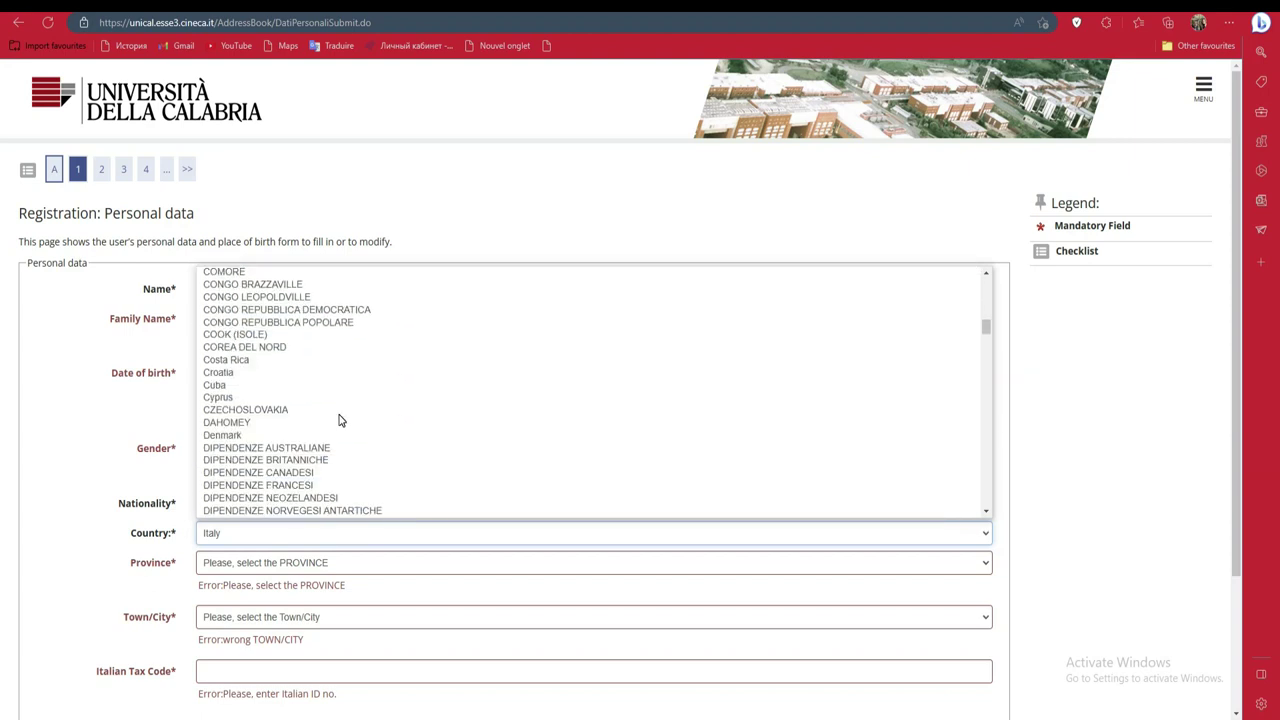
scroll(338, 420, "down", 7)
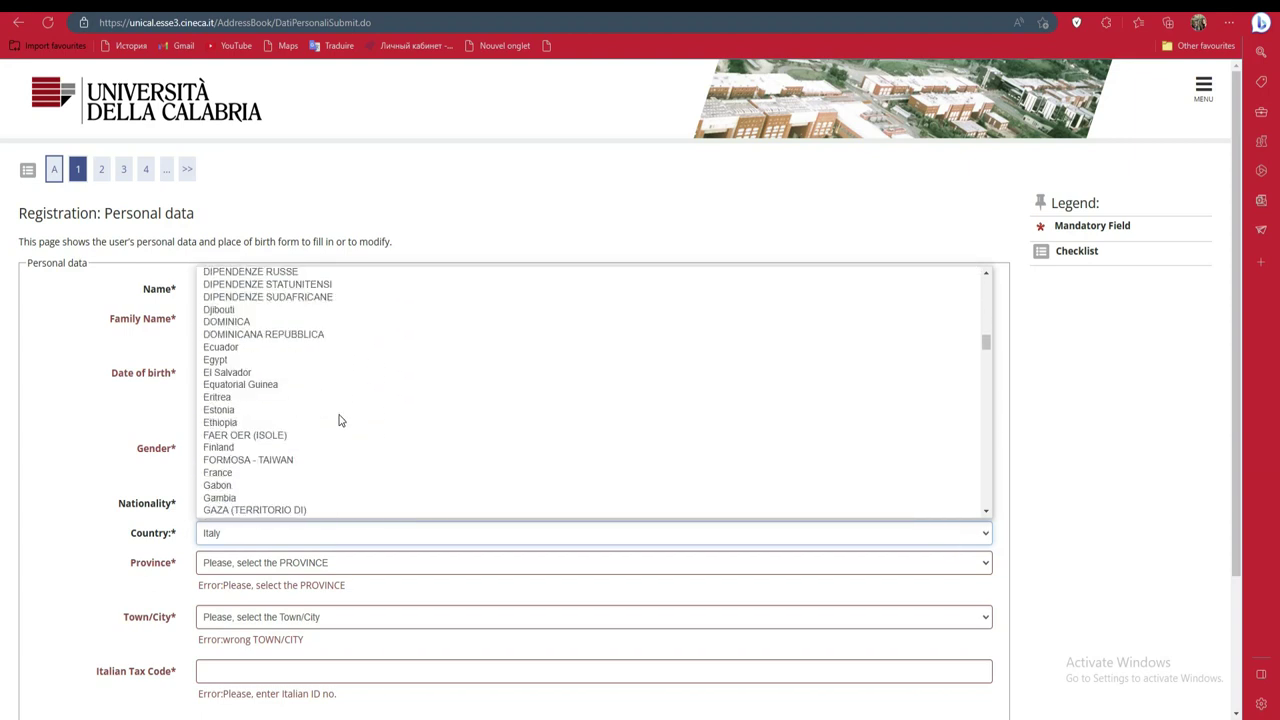
type("gre")
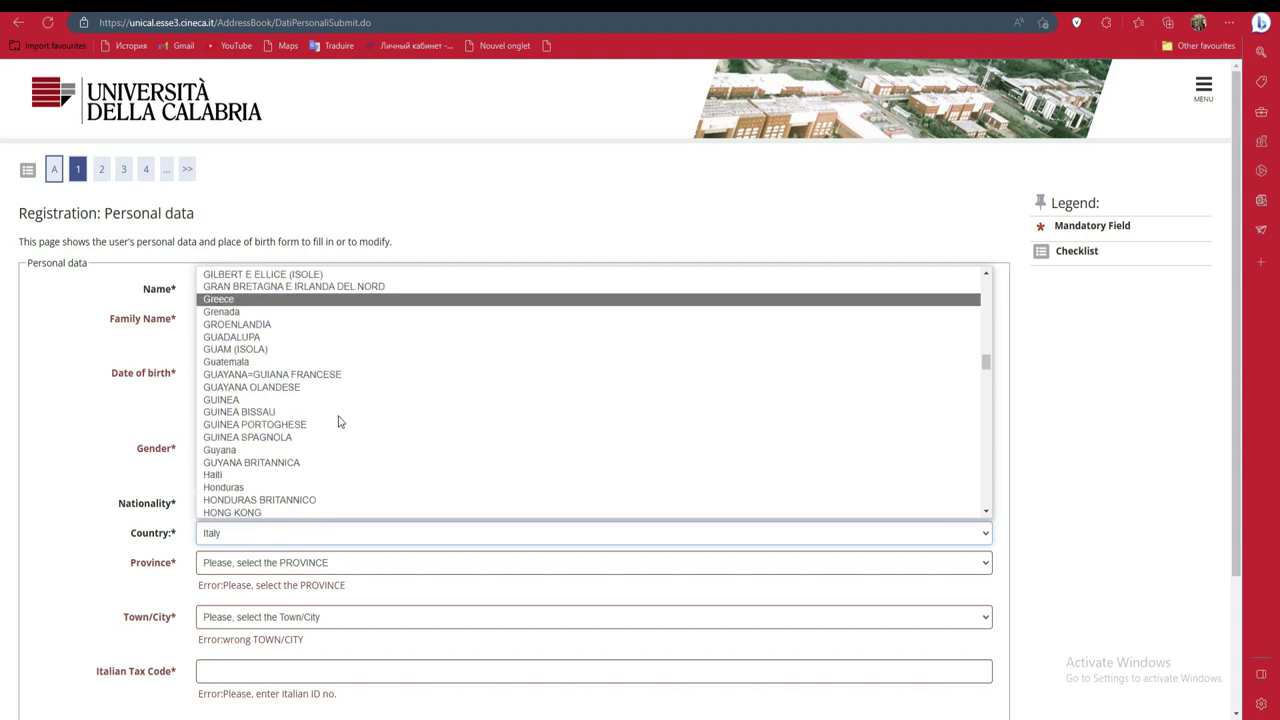
scroll(338, 420, "down", 5)
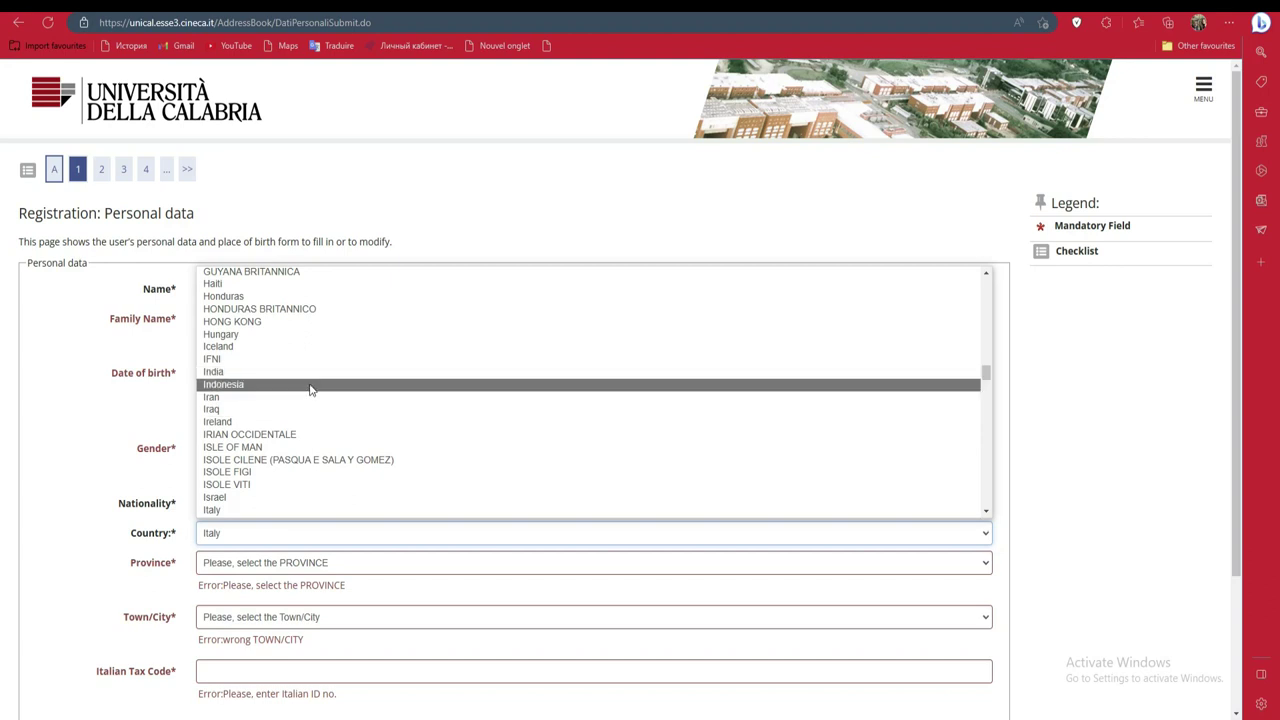
scroll(328, 392, "down", 1)
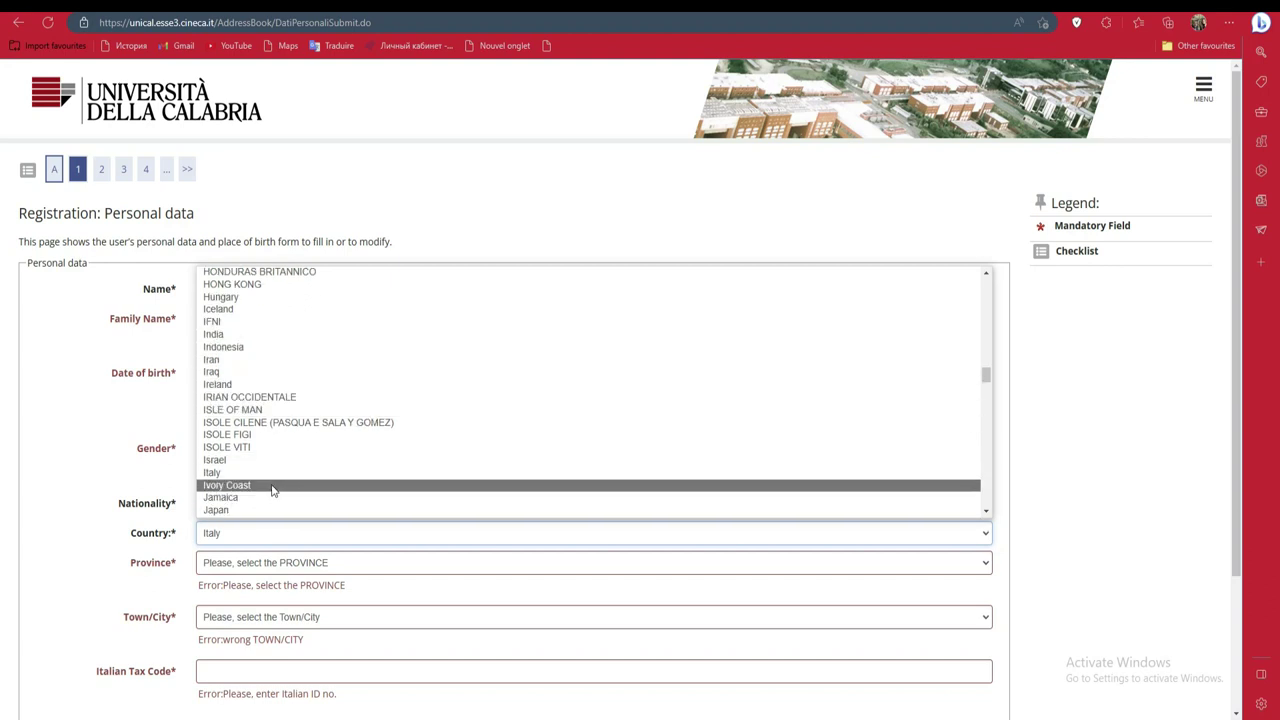
left_click(241, 487)
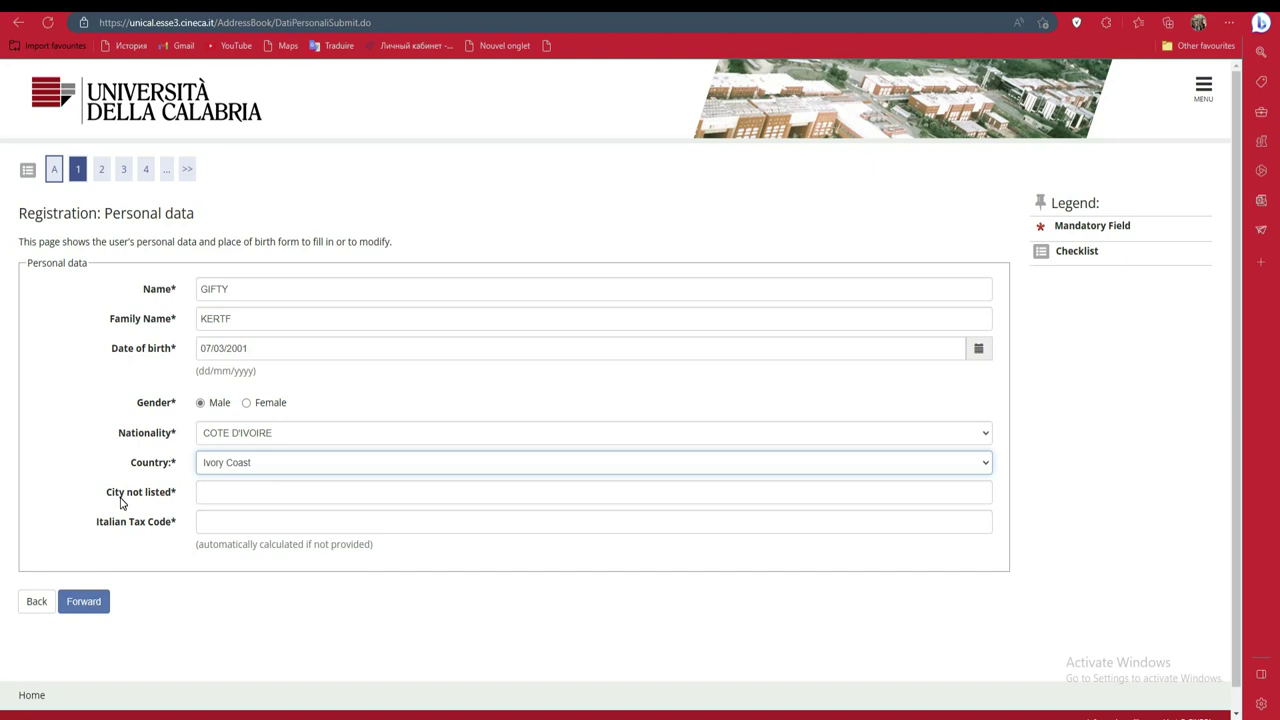
Type 'abija' into the City not listed field.
left_click(232, 492)
left_click(560, 494)
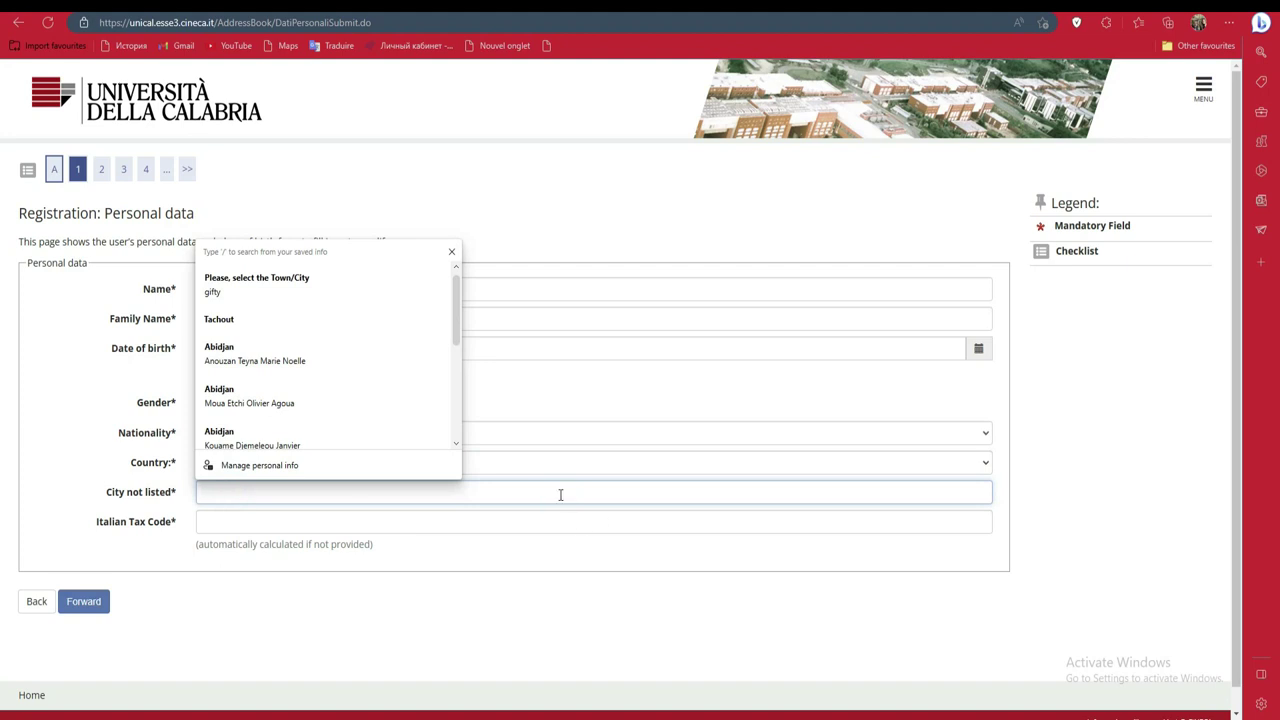
type("ab")
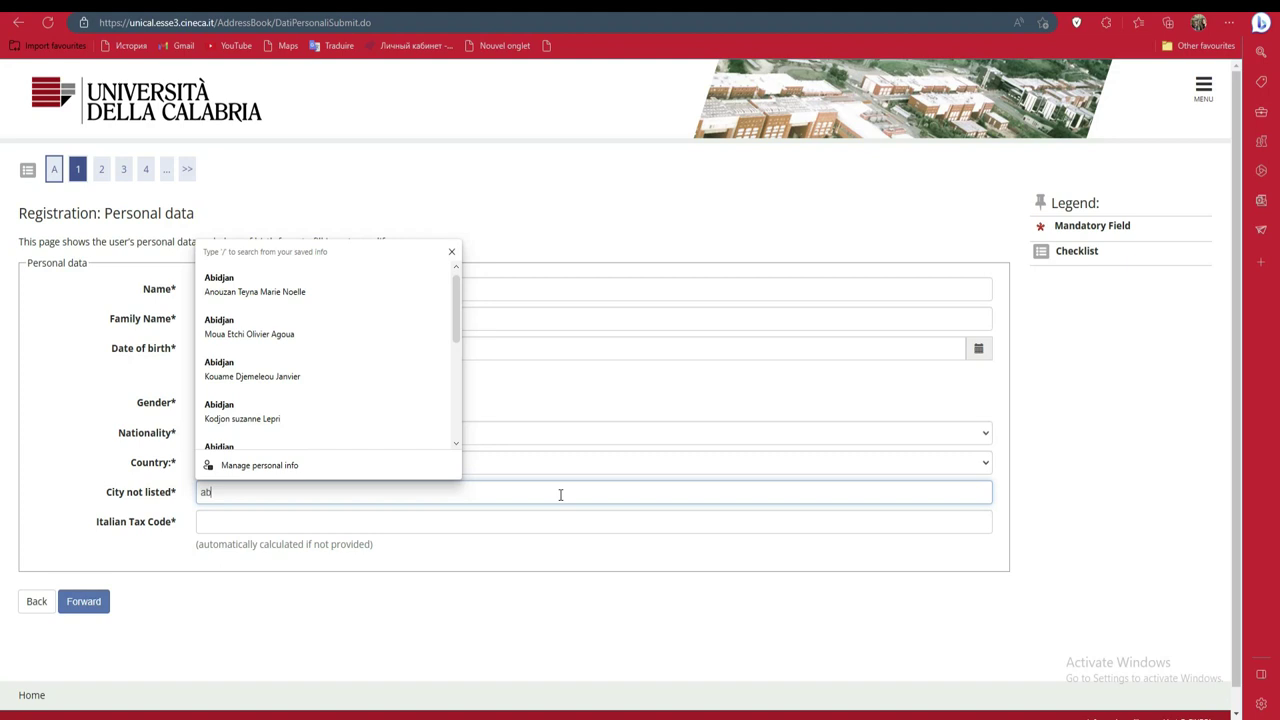
type("ijan")
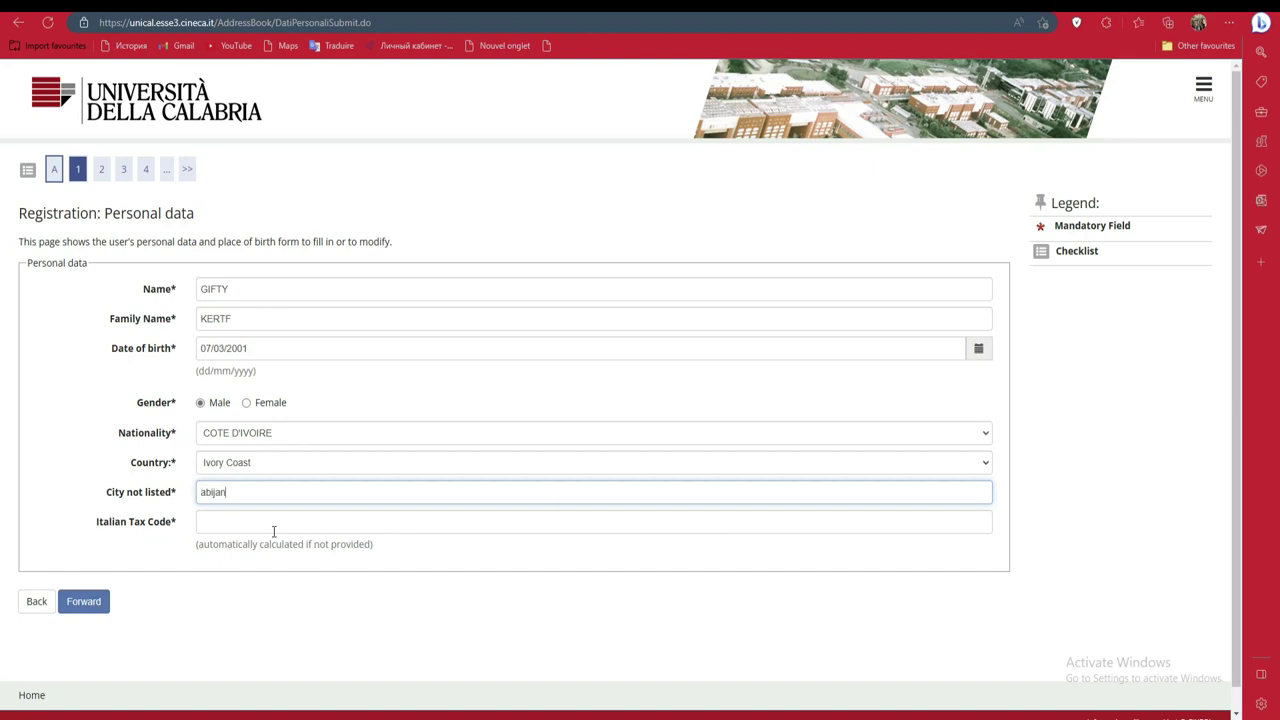
scroll(465, 326, "down", 1)
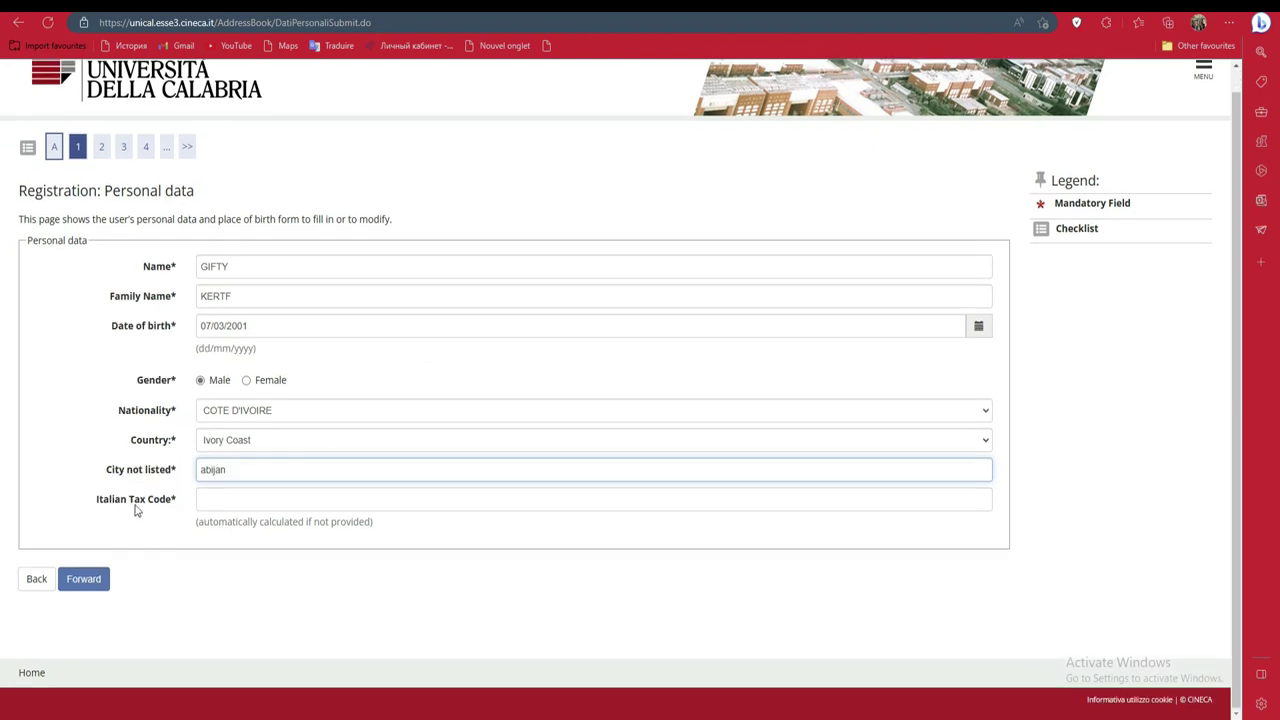
Highlight the automatic tax code calculation note, leaving Italian Tax Code empty.
left_click(239, 497)
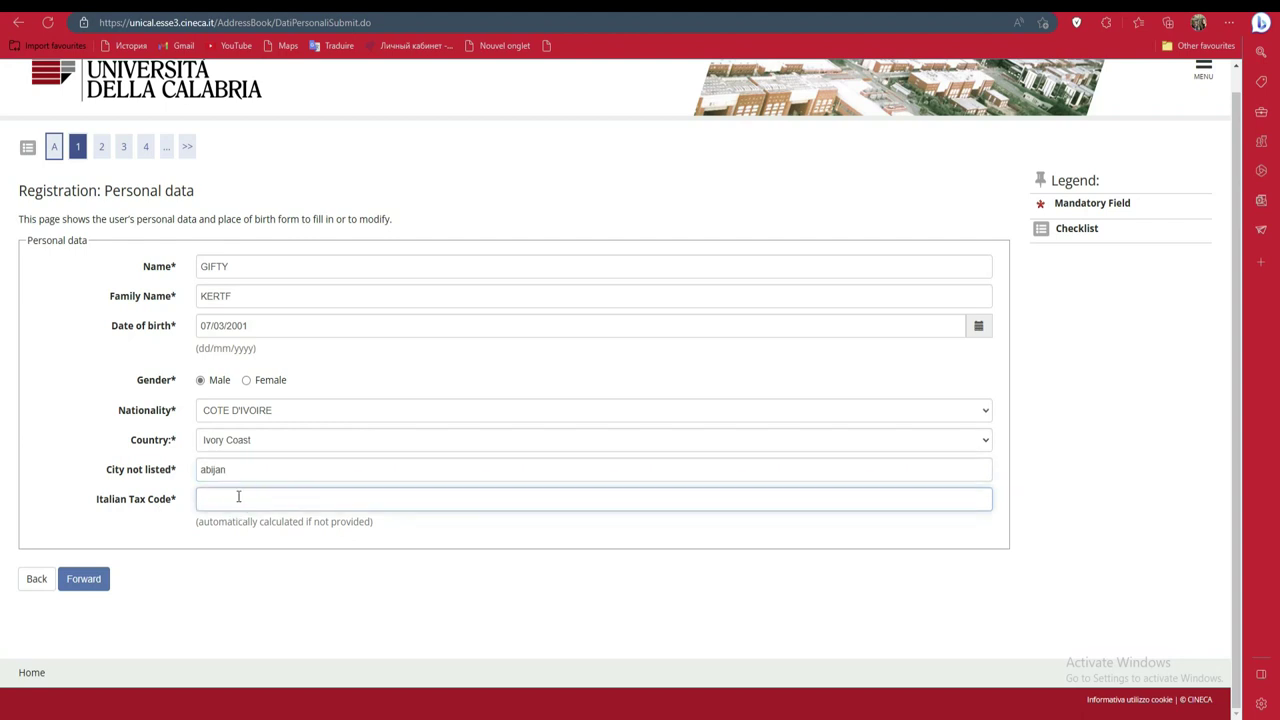
left_click_drag(198, 521, 371, 522)
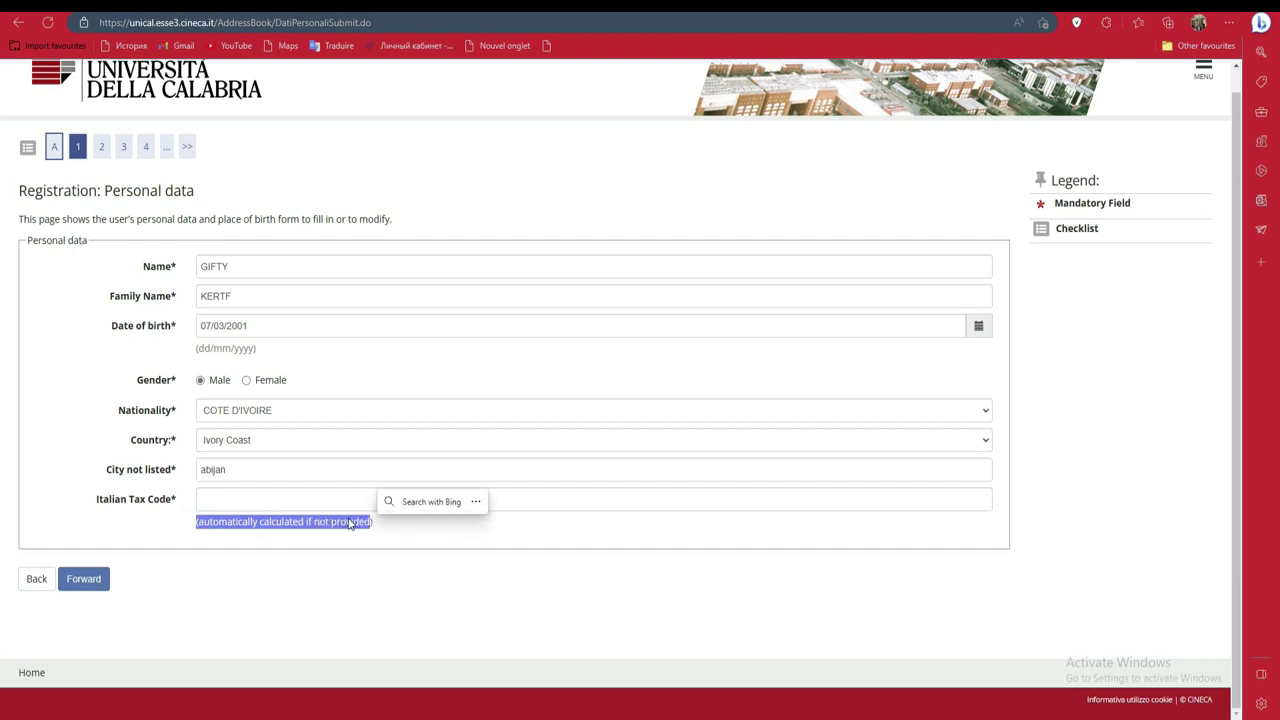
left_click(254, 498)
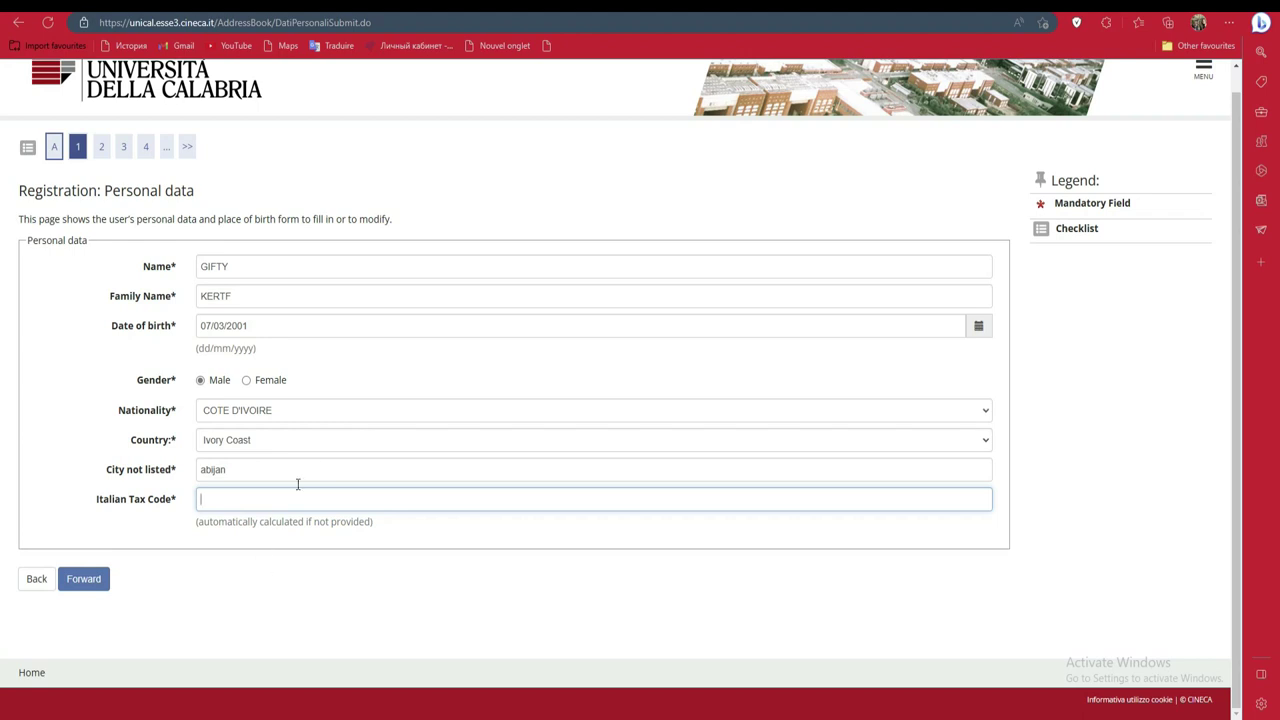
Correct the city to 'abidjan', submit with Forward, and check the calculated tax code.
left_click(220, 467)
type("d")
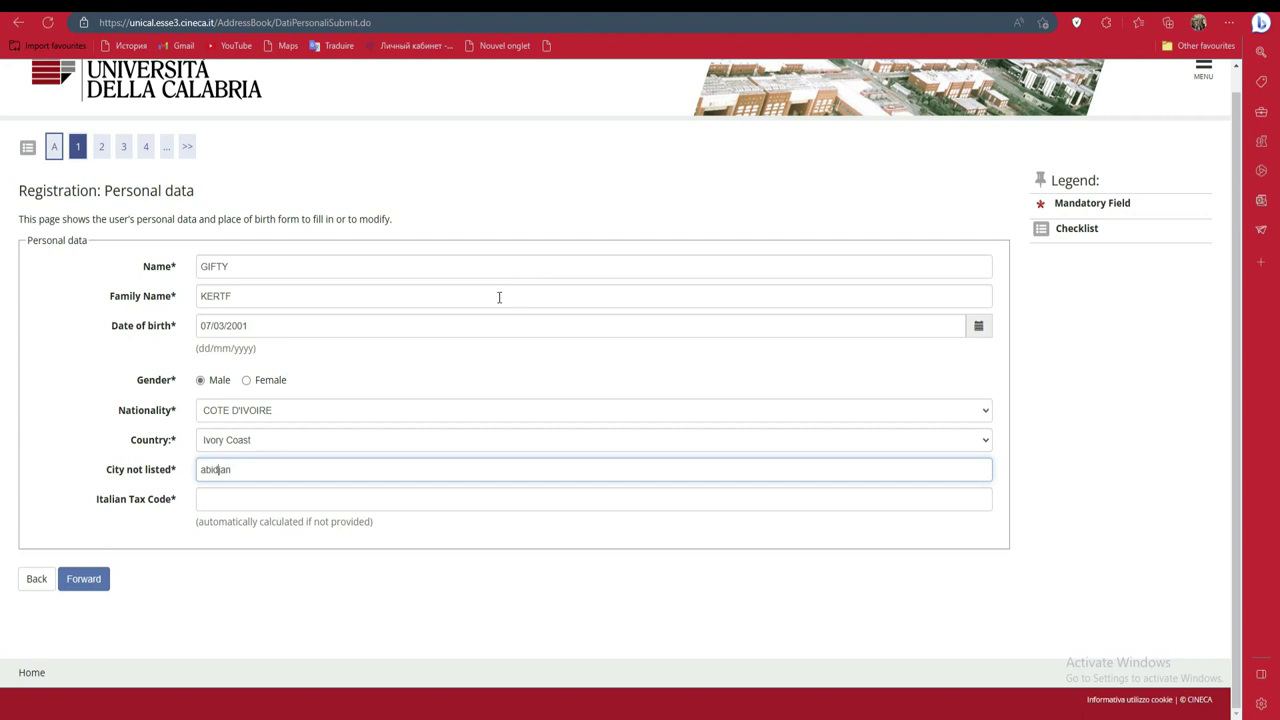
left_click(230, 498)
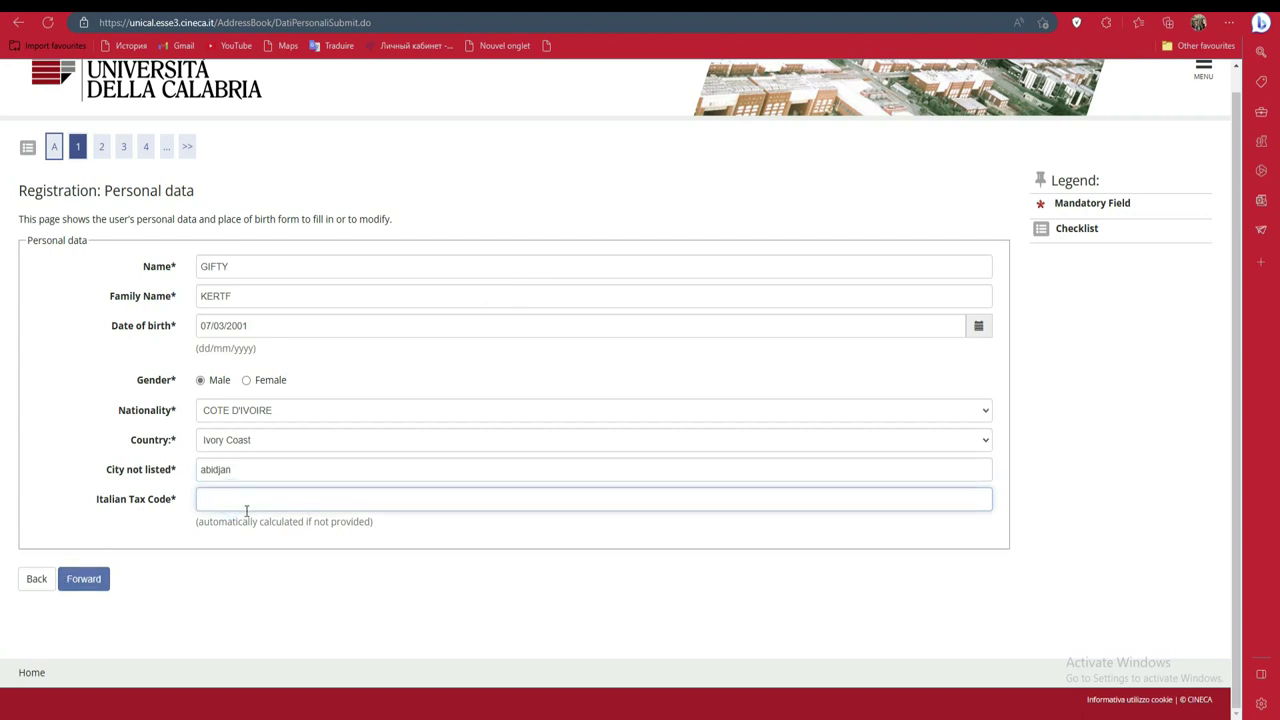
left_click(84, 586)
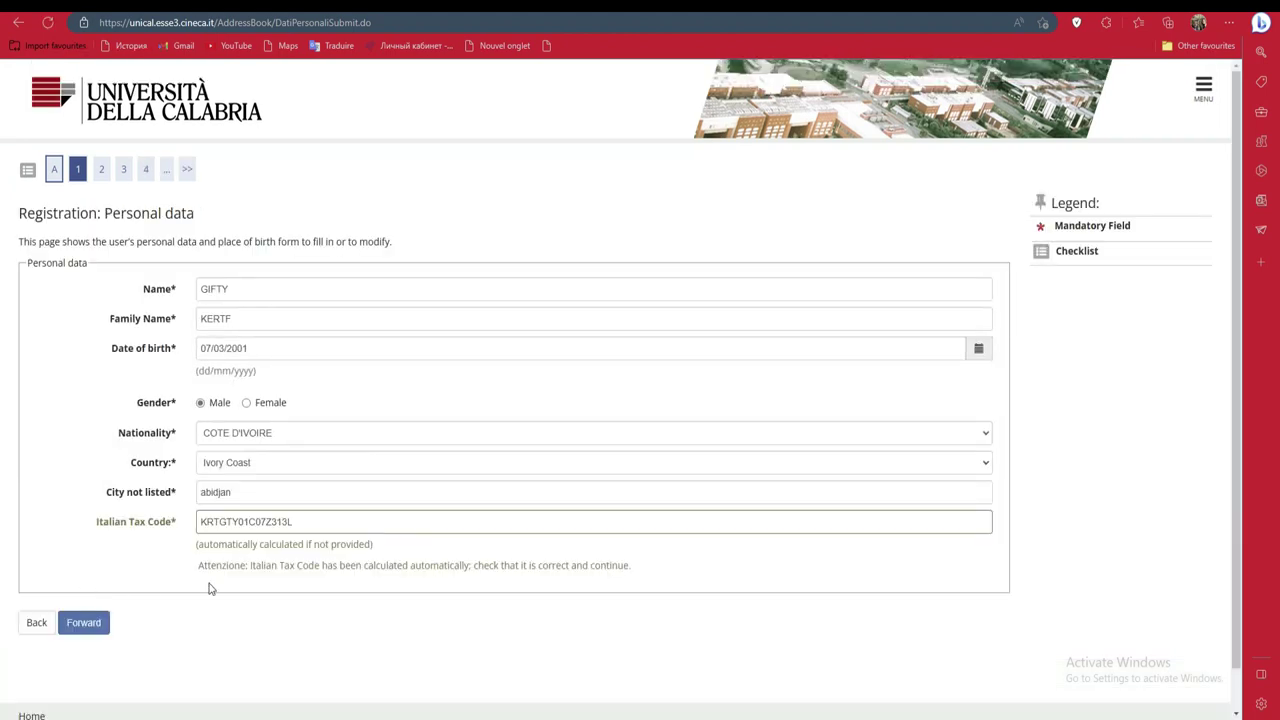
left_click_drag(297, 522, 192, 523)
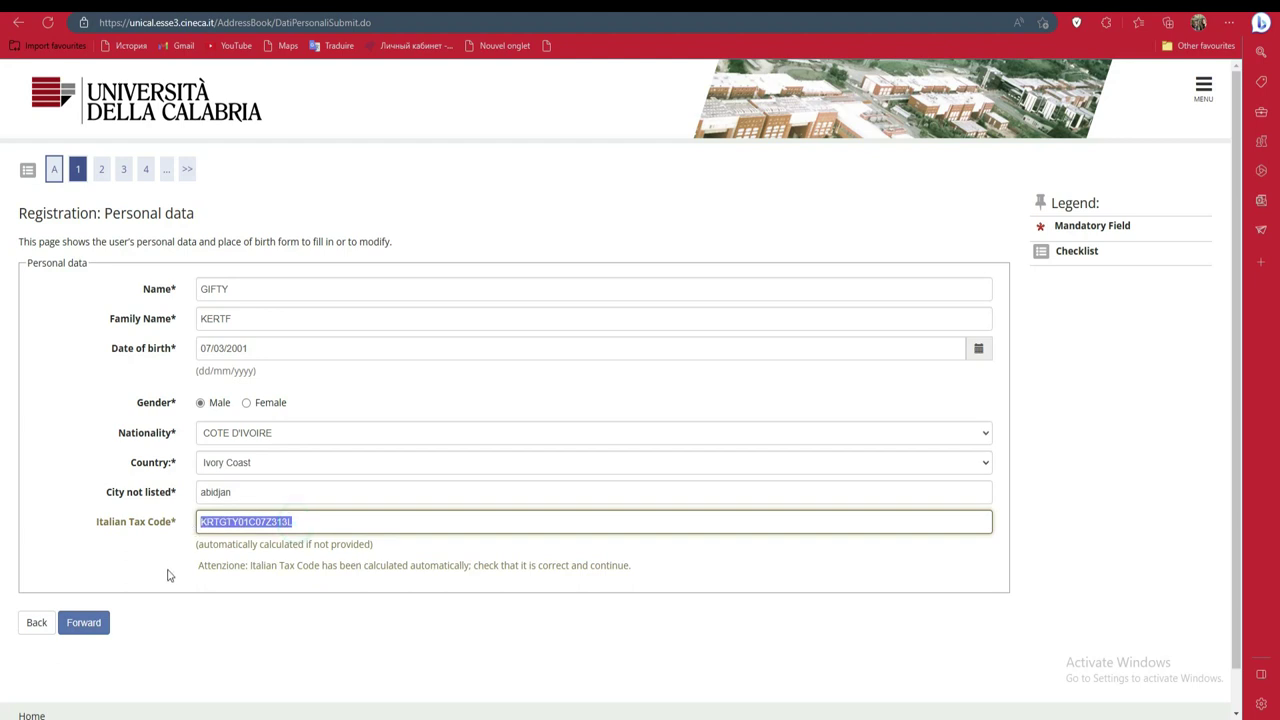